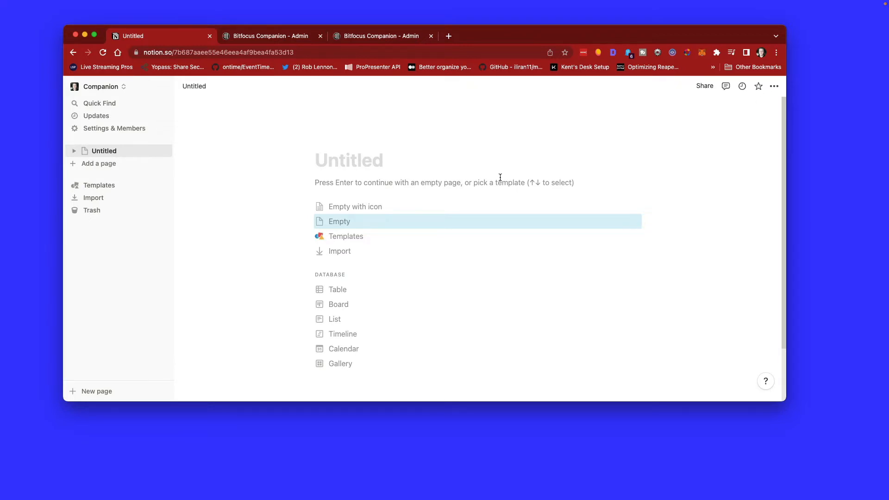
Step: Open the workspace's integration settings and start a new self-developed integration on the Notion developers page
{"action": "left_click", "coordinate": [120, 129]}
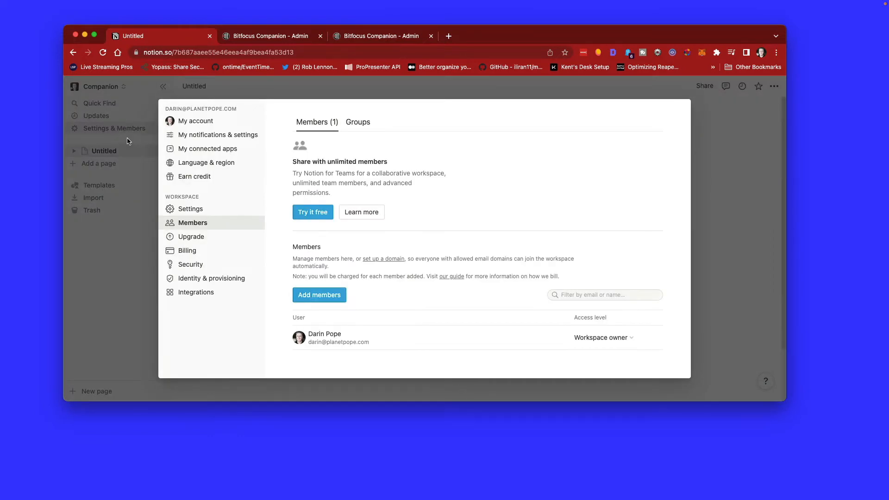
{"action": "left_click", "coordinate": [207, 292]}
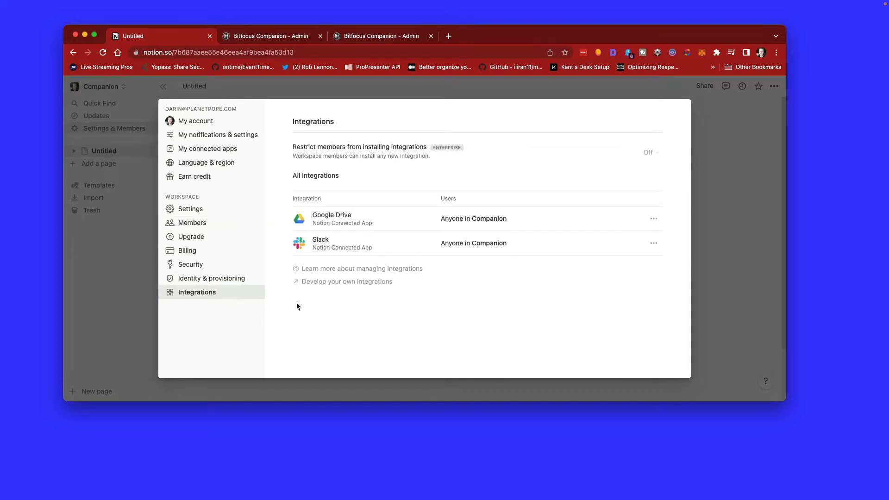
{"action": "left_click", "coordinate": [345, 286]}
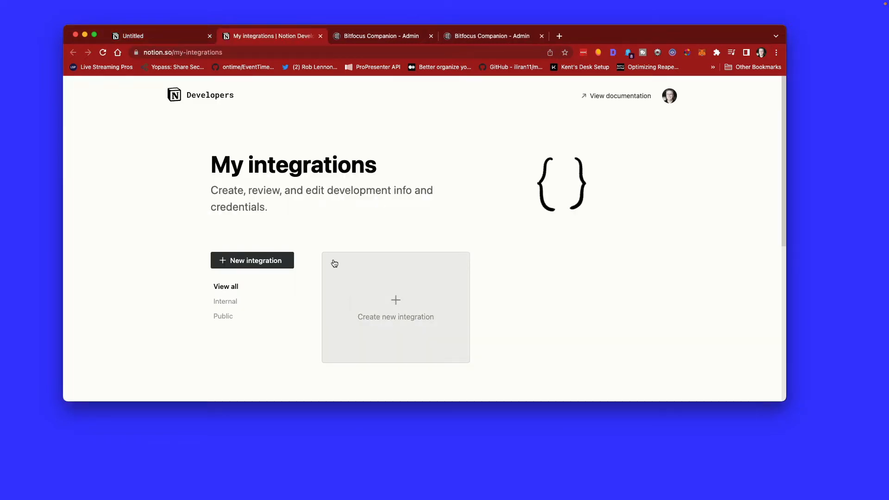
{"action": "left_click", "coordinate": [267, 261]}
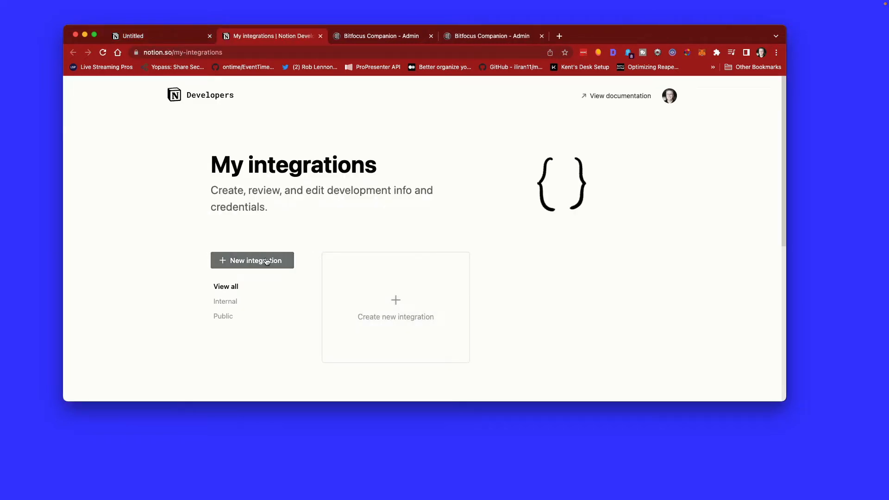
Step: Name the new integration Timestamper
{"action": "scroll", "coordinate": [414, 275], "scroll_direction": "down", "scroll_amount": 2}
{"action": "scroll", "coordinate": [391, 266], "scroll_direction": "down", "scroll_amount": 2}
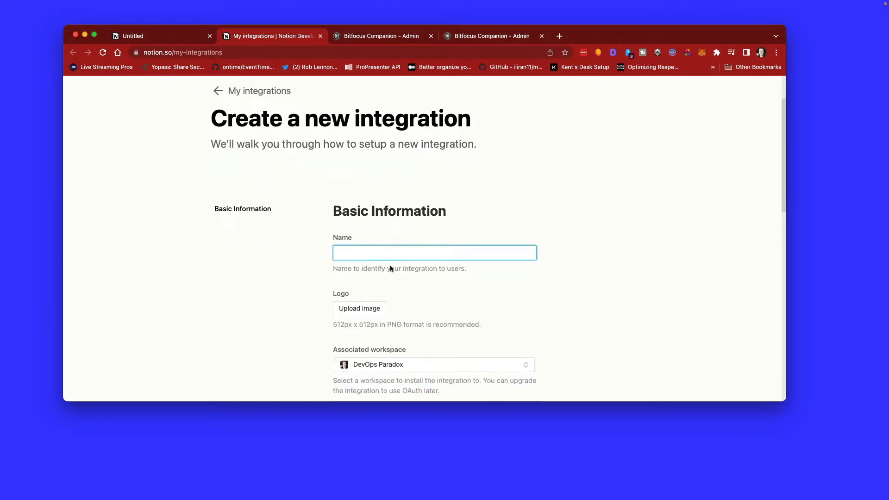
{"action": "type", "text": "Timestam"}
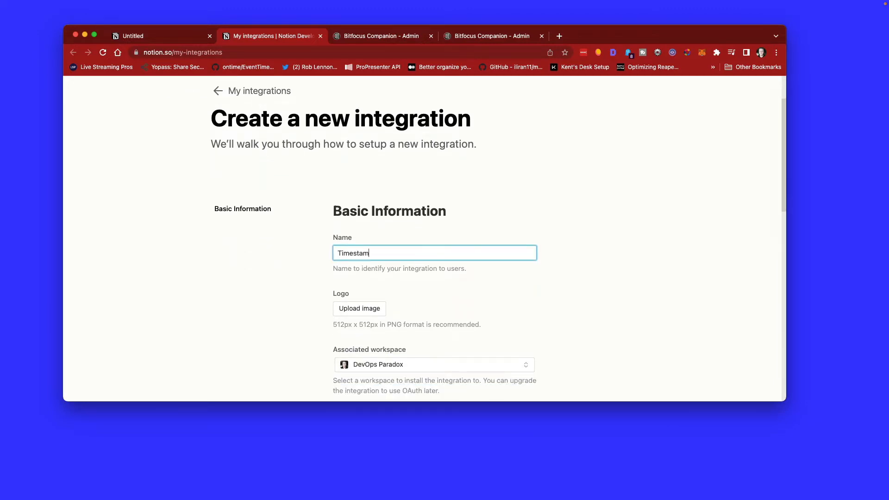
{"action": "type", "text": "pler"}
{"action": "key", "text": "BackSpace"}
{"action": "key", "text": "BackSpace"}
{"action": "key", "text": "BackSpace"}
{"action": "type", "text": "er"}
{"action": "key", "text": "Tab"}
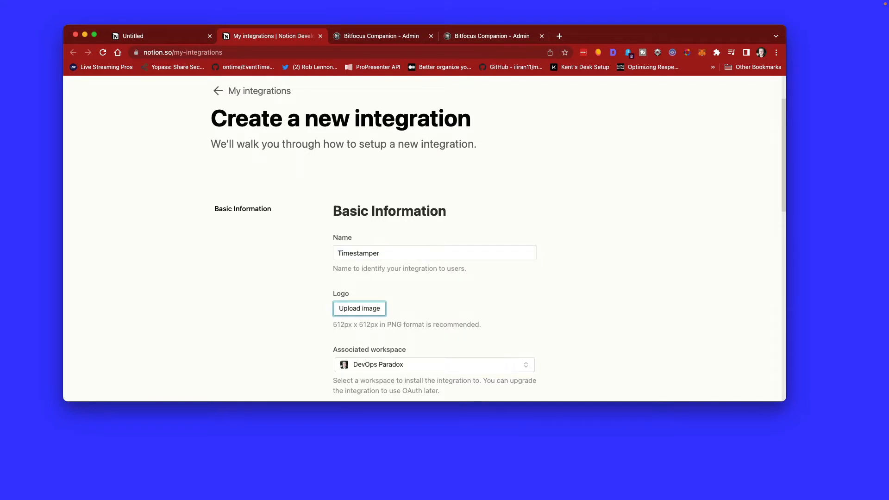
Step: Set the integration's associated workspace to Companion
{"action": "scroll", "coordinate": [484, 270], "scroll_direction": "down", "scroll_amount": 1}
{"action": "scroll", "coordinate": [484, 271], "scroll_direction": "down", "scroll_amount": 2}
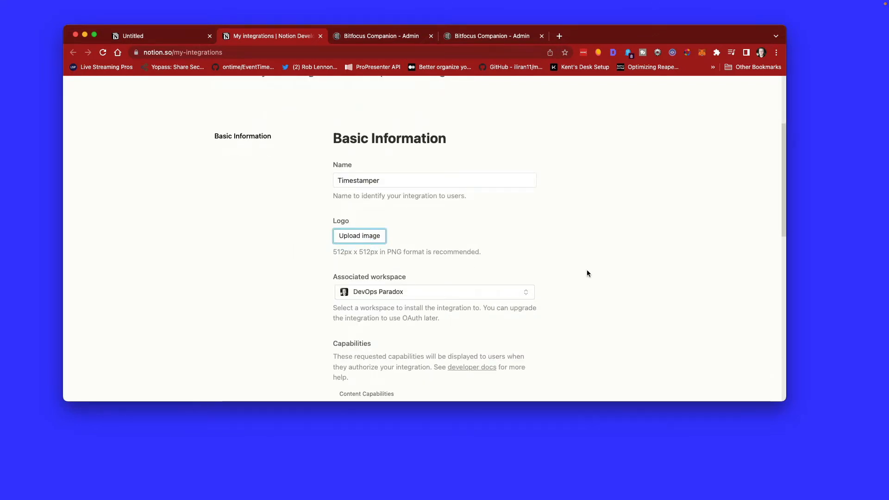
{"action": "scroll", "coordinate": [601, 270], "scroll_direction": "down", "scroll_amount": 5}
{"action": "scroll", "coordinate": [462, 228], "scroll_direction": "up", "scroll_amount": 2}
{"action": "scroll", "coordinate": [462, 228], "scroll_direction": "up", "scroll_amount": 5}
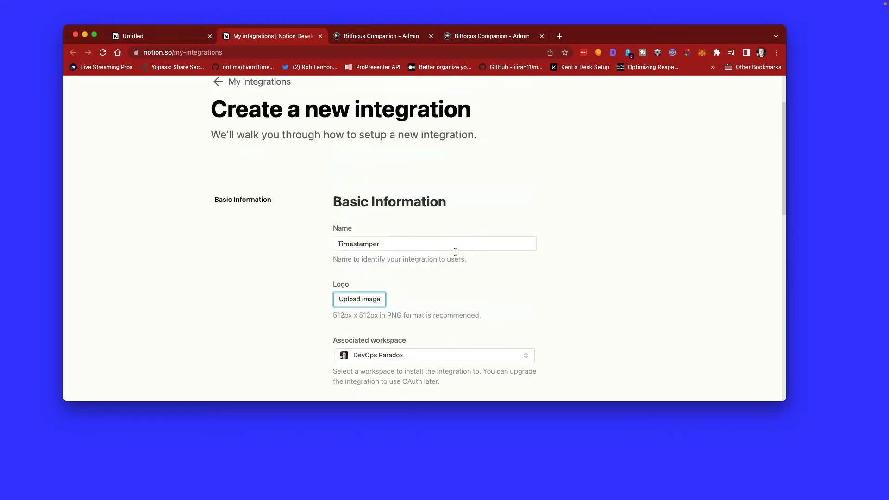
{"action": "left_click", "coordinate": [439, 358]}
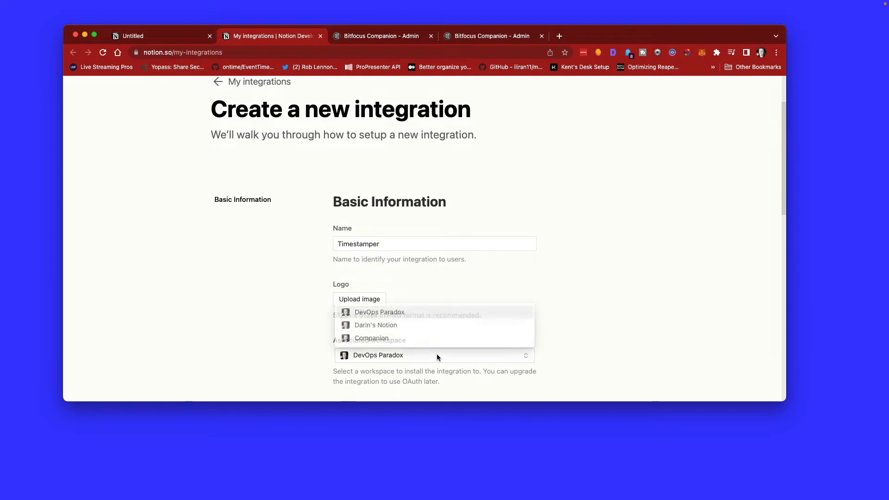
{"action": "left_click", "coordinate": [376, 340]}
Step: Submit the new integration with its default content, comment and user capabilities
{"action": "scroll", "coordinate": [634, 295], "scroll_direction": "down", "scroll_amount": 5}
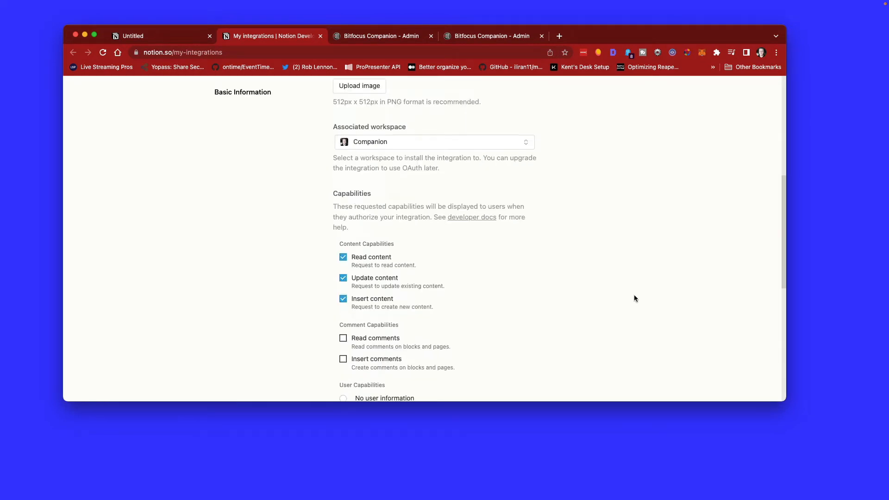
{"action": "scroll", "coordinate": [634, 299], "scroll_direction": "down", "scroll_amount": 2}
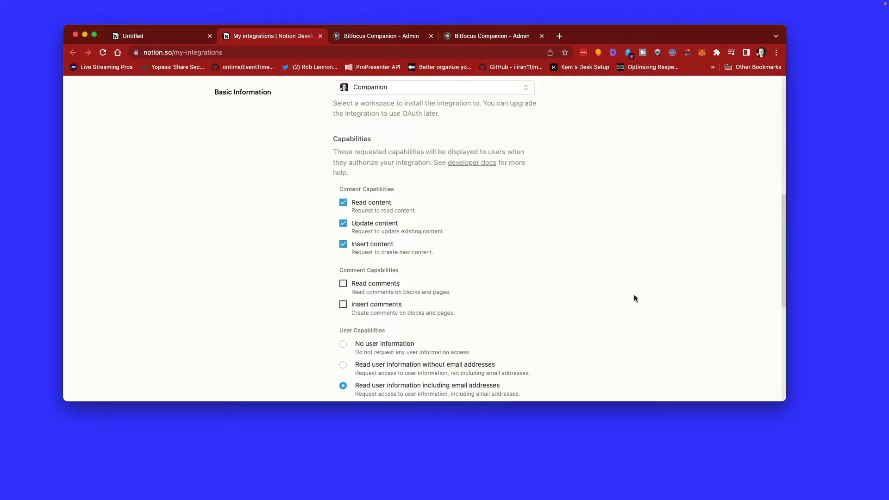
{"action": "scroll", "coordinate": [634, 299], "scroll_direction": "down", "scroll_amount": 1}
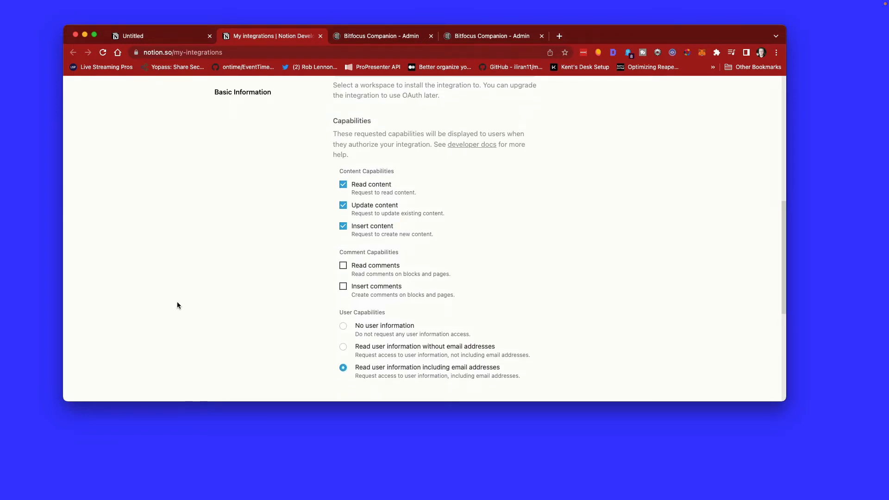
{"action": "scroll", "coordinate": [512, 273], "scroll_direction": "down", "scroll_amount": 4}
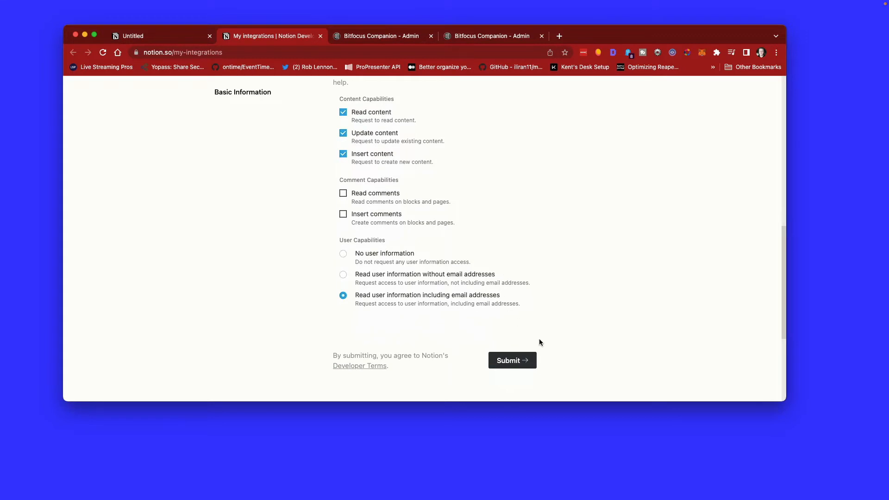
{"action": "left_click", "coordinate": [524, 362]}
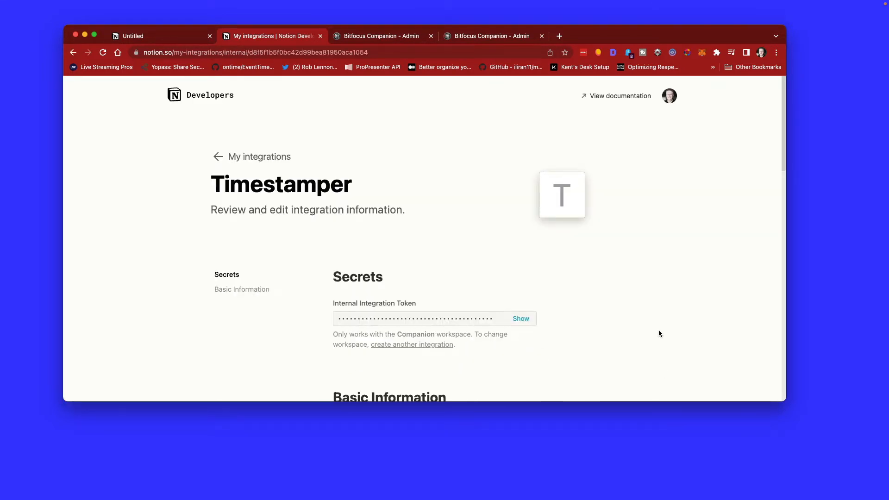
Step: Close the integration's developer page and leave the workspace settings to return to the untitled page
{"action": "scroll", "coordinate": [622, 302], "scroll_direction": "down", "scroll_amount": 2}
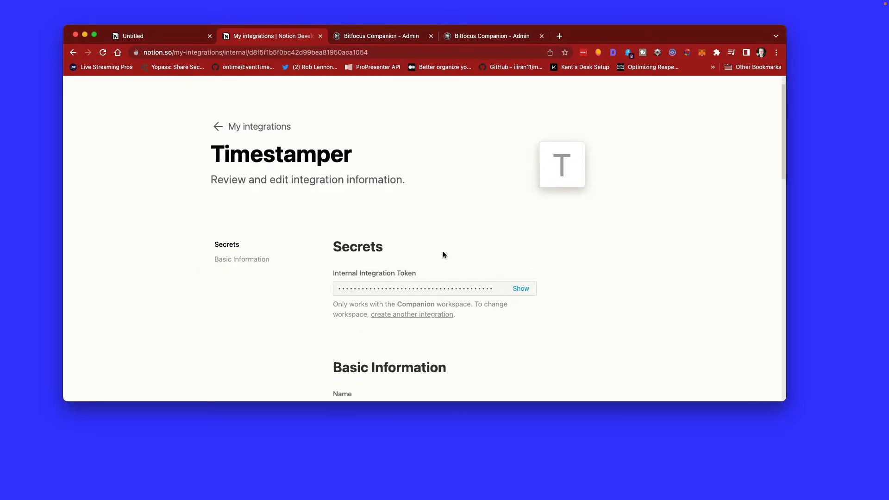
{"action": "left_click", "coordinate": [321, 37]}
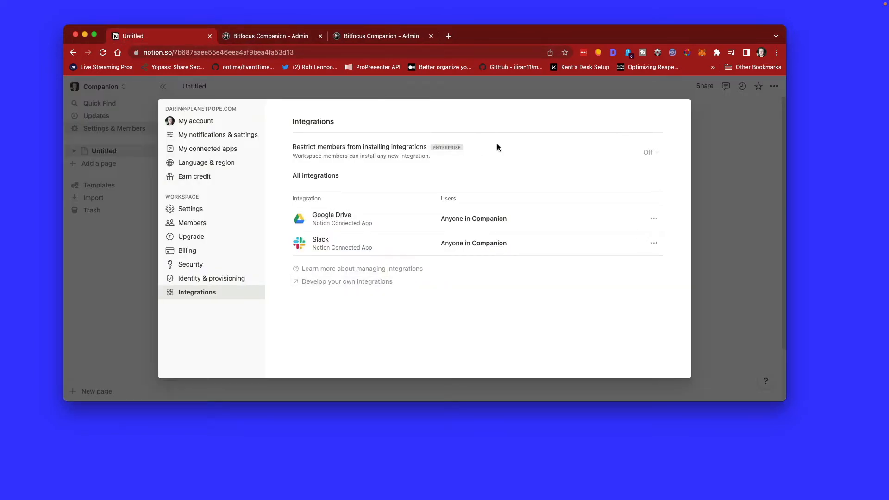
{"action": "left_click", "coordinate": [113, 352]}
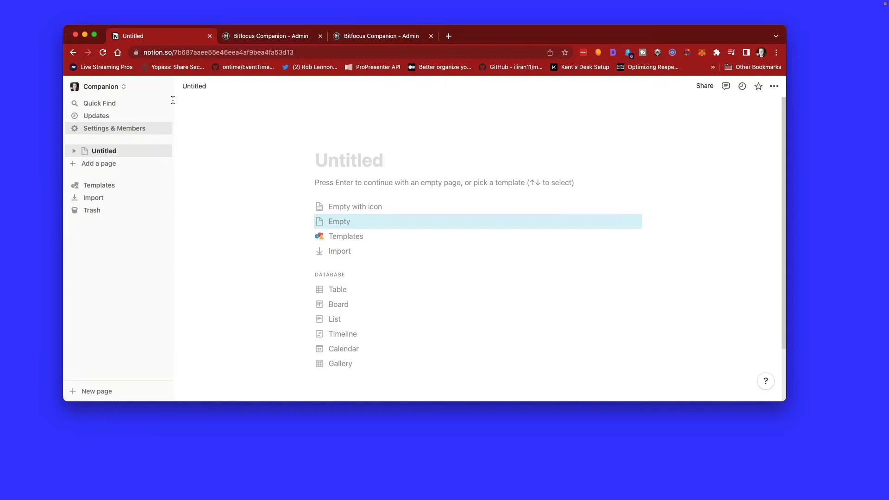
Step: Check the workspace's integration list for Timestamper and view its available options, then close the settings
{"action": "left_click", "coordinate": [125, 128]}
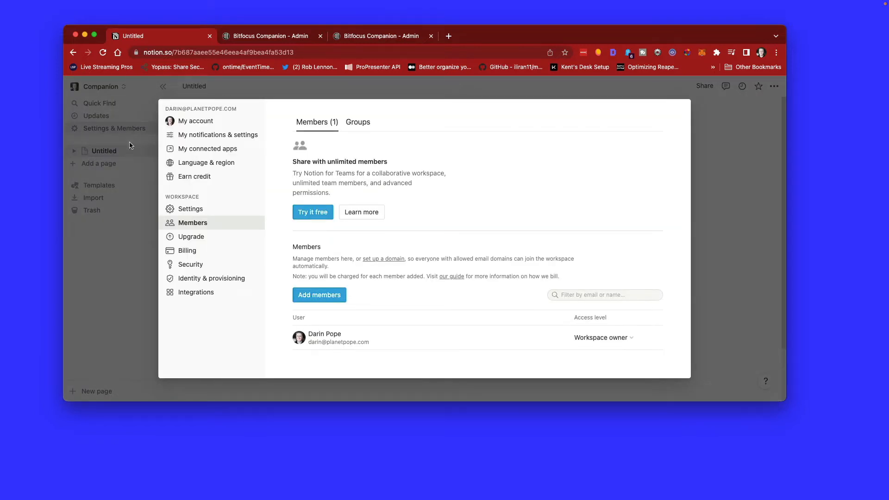
{"action": "left_click", "coordinate": [209, 296]}
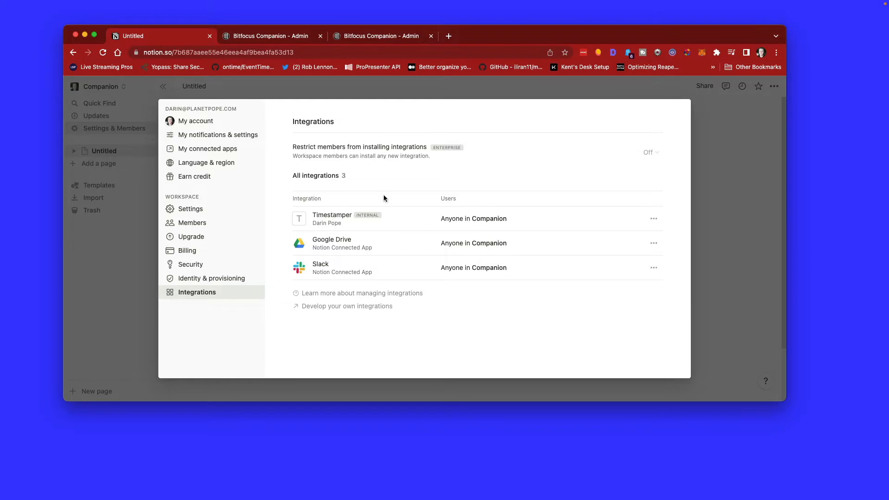
{"action": "left_click", "coordinate": [654, 220]}
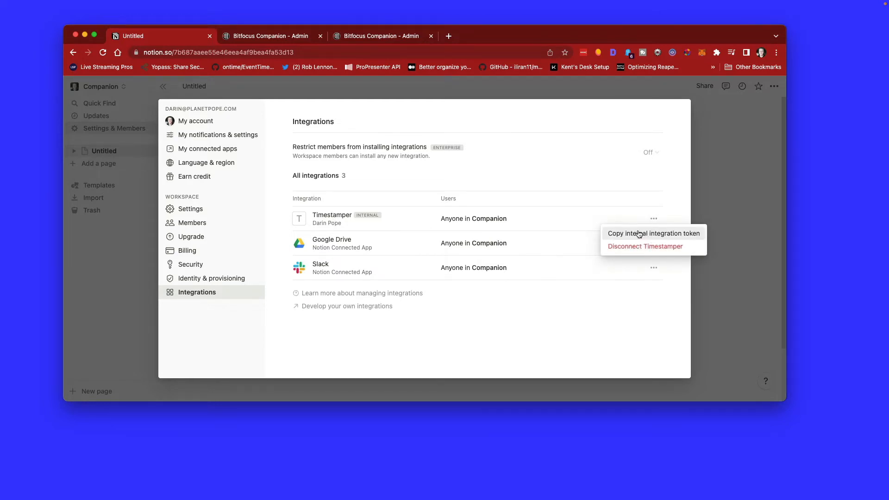
{"action": "left_click", "coordinate": [125, 255]}
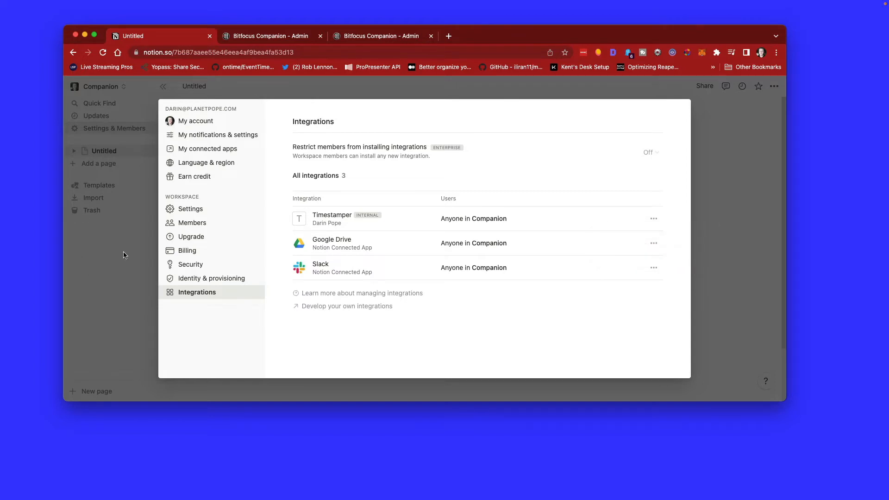
{"action": "left_click", "coordinate": [125, 255]}
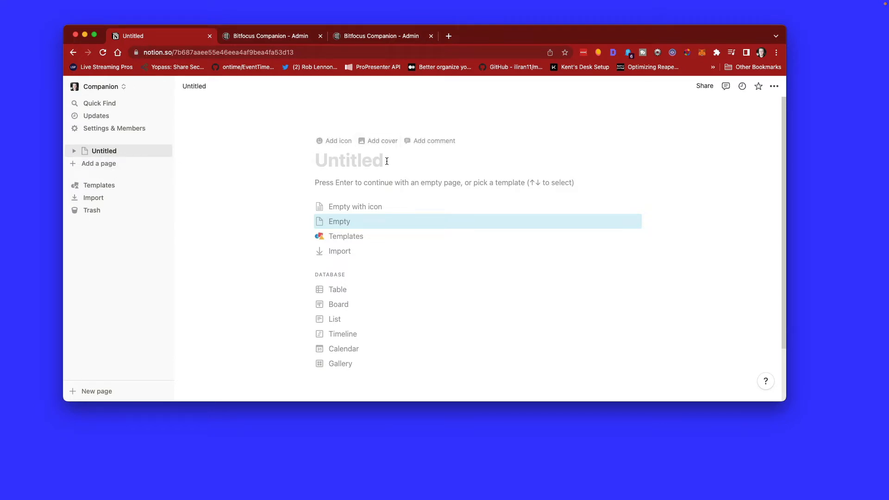
Step: Title the untitled page "testpage" and continue with it as an empty page
{"action": "type", "text": "testpage"}
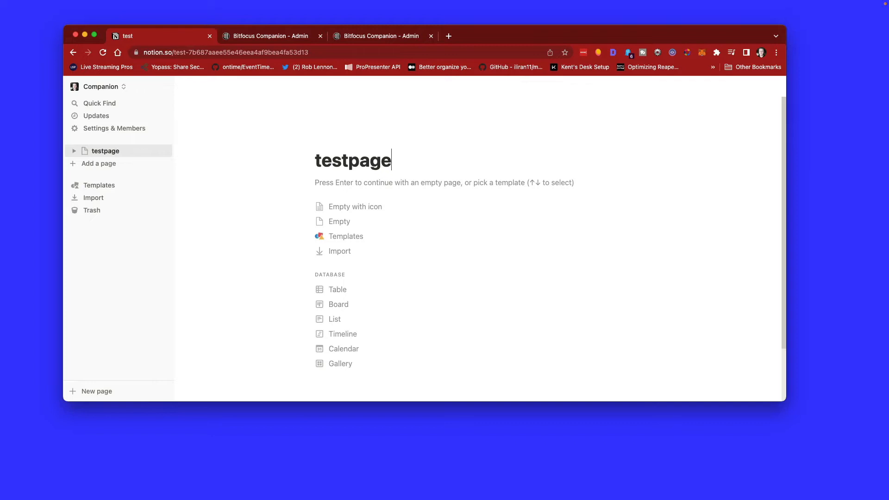
{"action": "key", "text": "Return"}
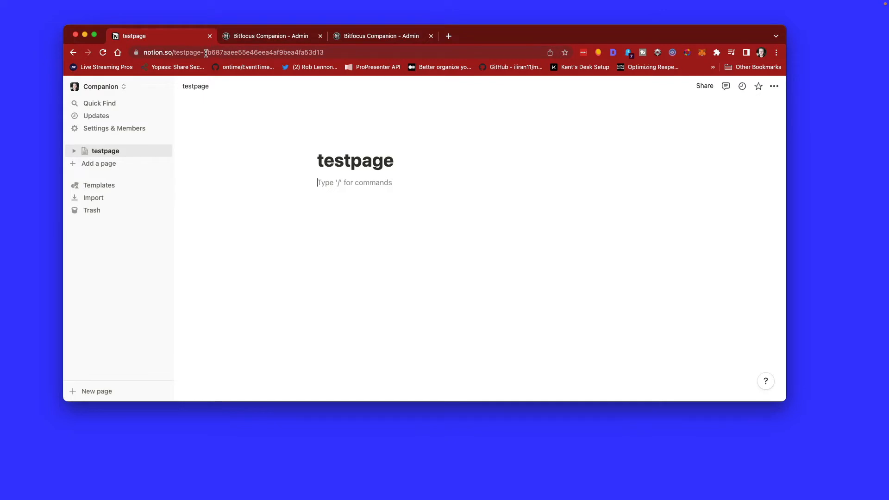
Step: Switch to Bitfocus Companion, search the available connections for "notion" and add Notion Timestamp
{"action": "left_click", "coordinate": [275, 37]}
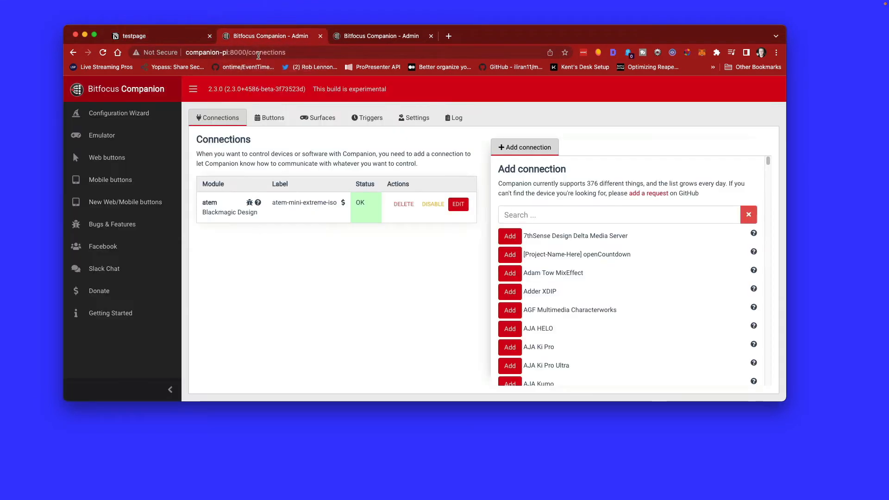
{"action": "left_click", "coordinate": [525, 215]}
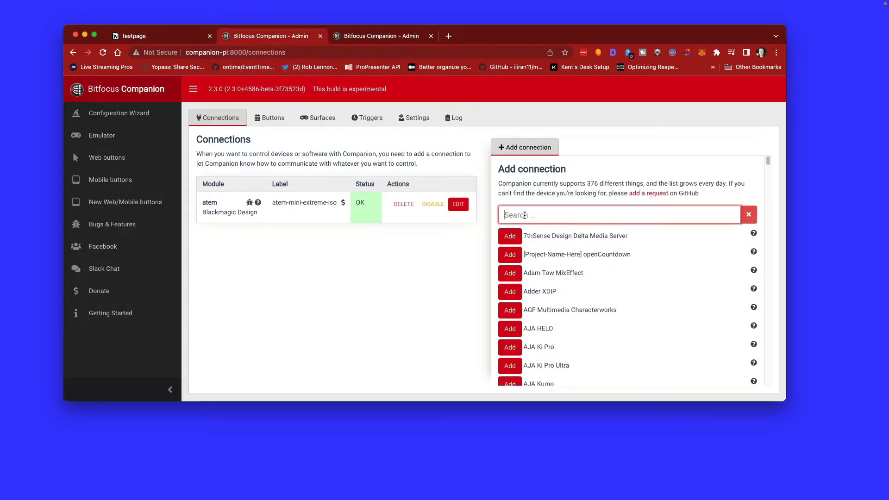
{"action": "type", "text": "notion"}
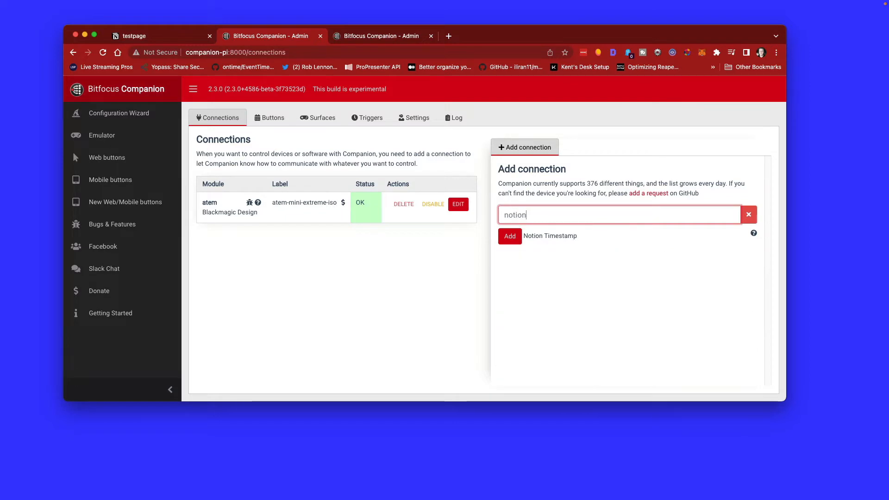
{"action": "left_click", "coordinate": [508, 236]}
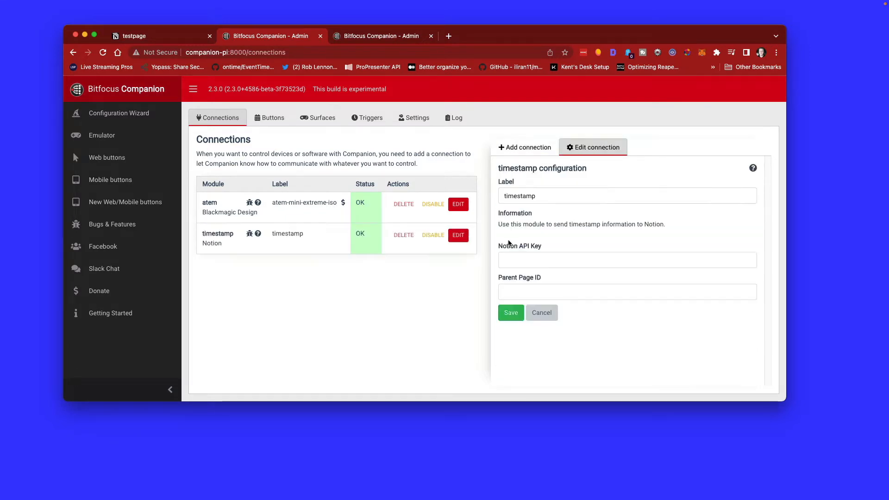
Step: Change the Notion connection's label to timestamp-1
{"action": "left_click", "coordinate": [554, 195]}
{"action": "type", "text": "-"}
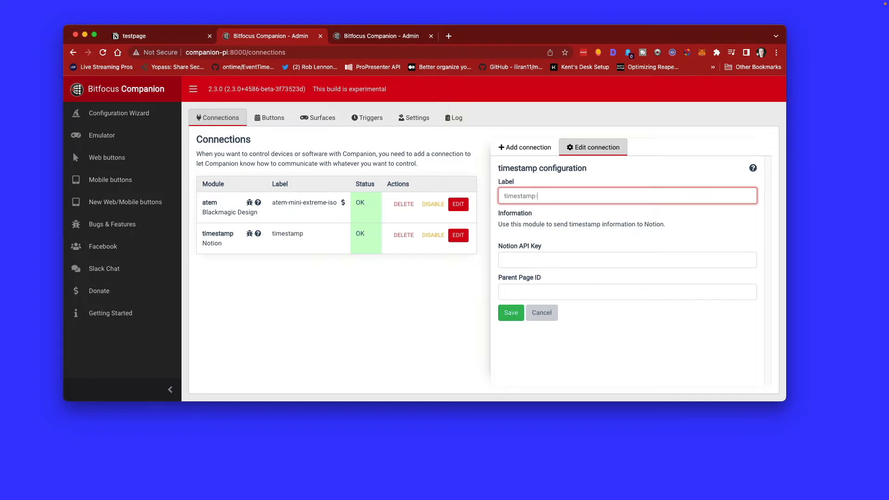
{"action": "type", "text": "1"}
{"action": "key", "text": "Tab"}
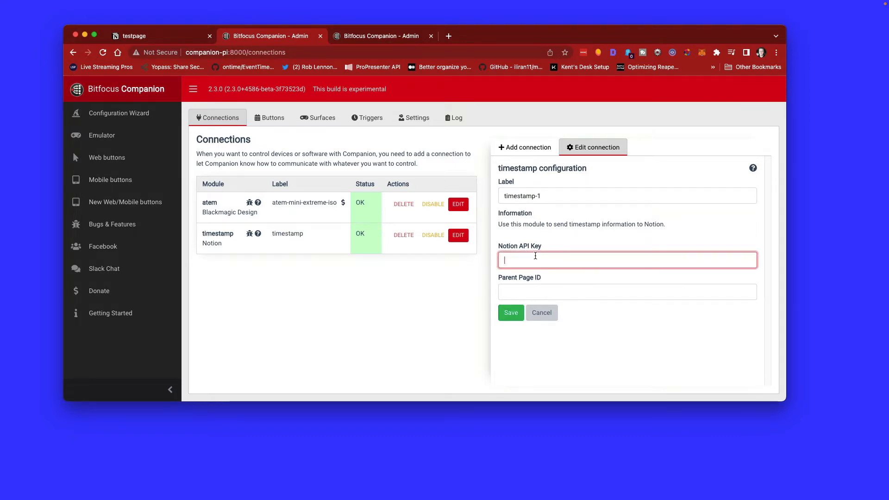
Step: Switch back to Notion and copy the Timestamper integration's internal token from the workspace's integration settings
{"action": "left_click", "coordinate": [163, 37]}
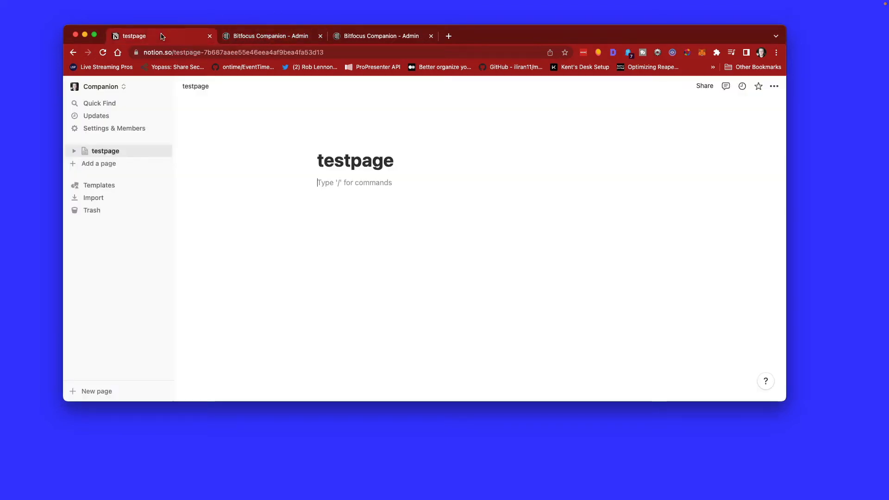
{"action": "left_click", "coordinate": [117, 133]}
{"action": "left_click", "coordinate": [208, 292]}
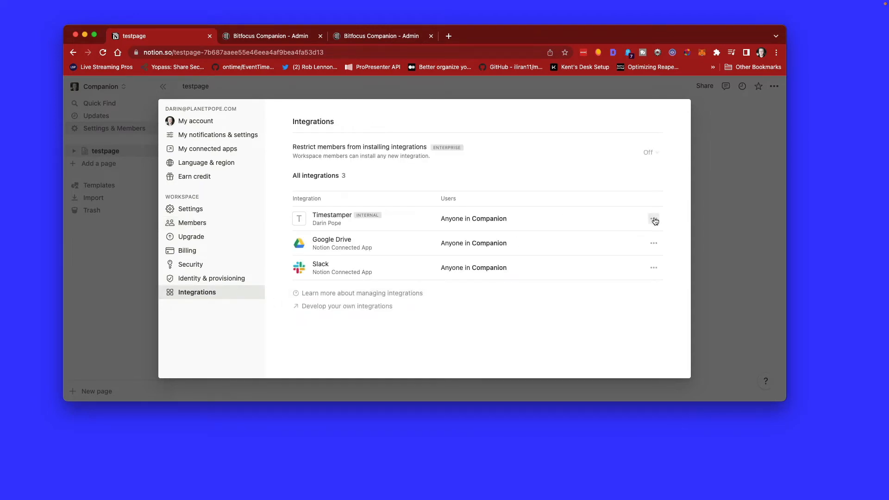
{"action": "left_click", "coordinate": [654, 218]}
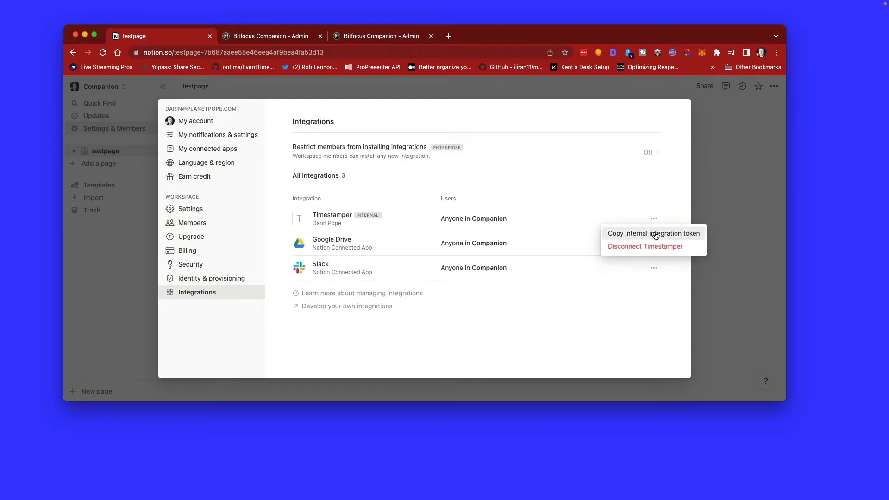
{"action": "left_click", "coordinate": [655, 234]}
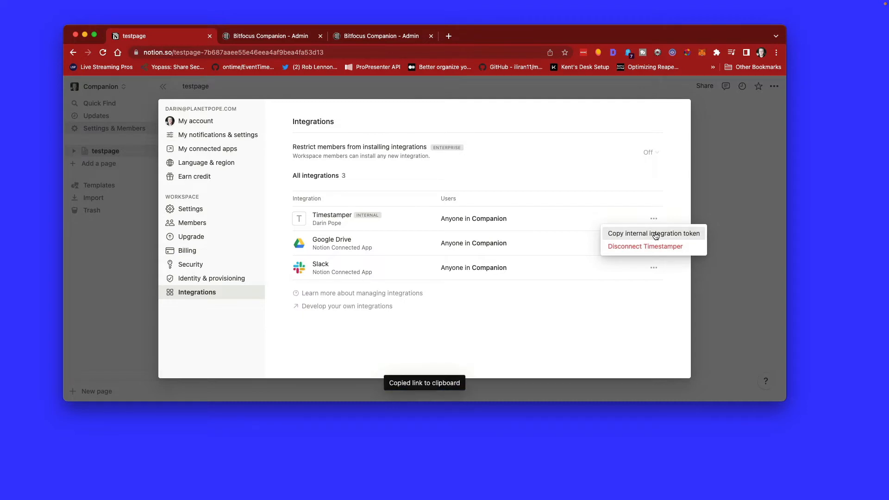
Step: Switch to Bitfocus Companion and paste the copied integration token as the timestamp-1 connection's Notion API key
{"action": "left_click", "coordinate": [273, 37]}
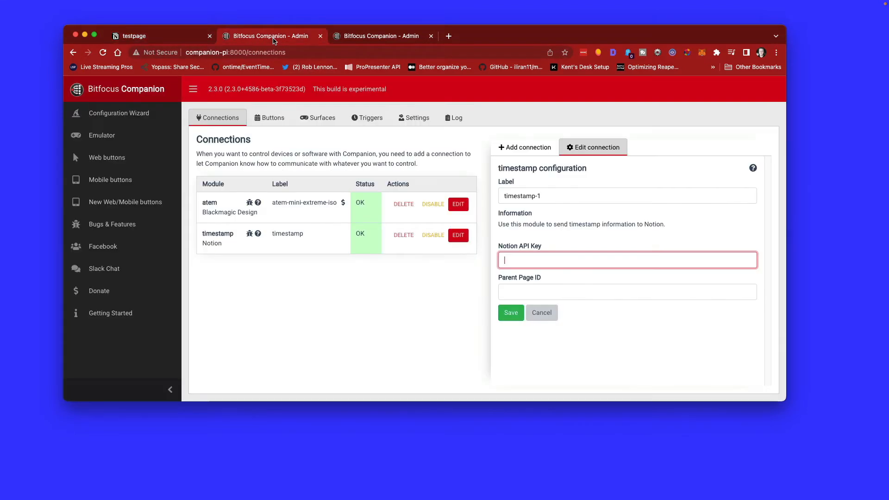
{"action": "left_click", "coordinate": [523, 259]}
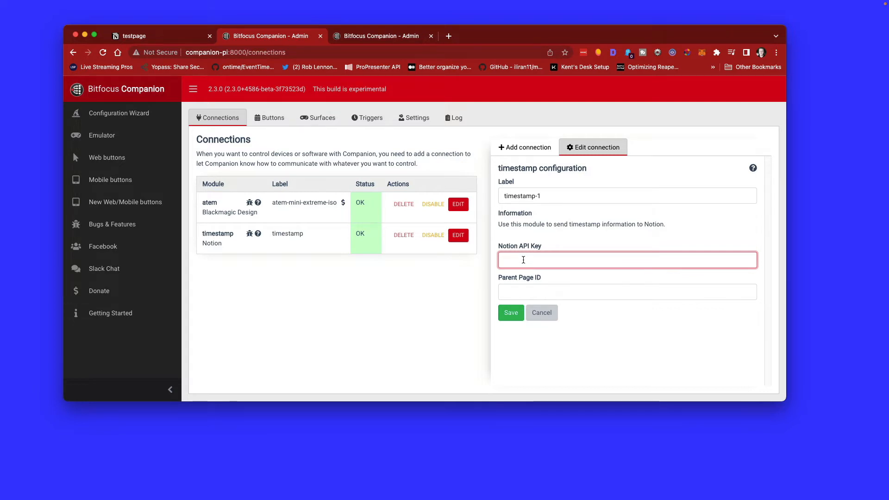
{"action": "key", "text": "super+v"}
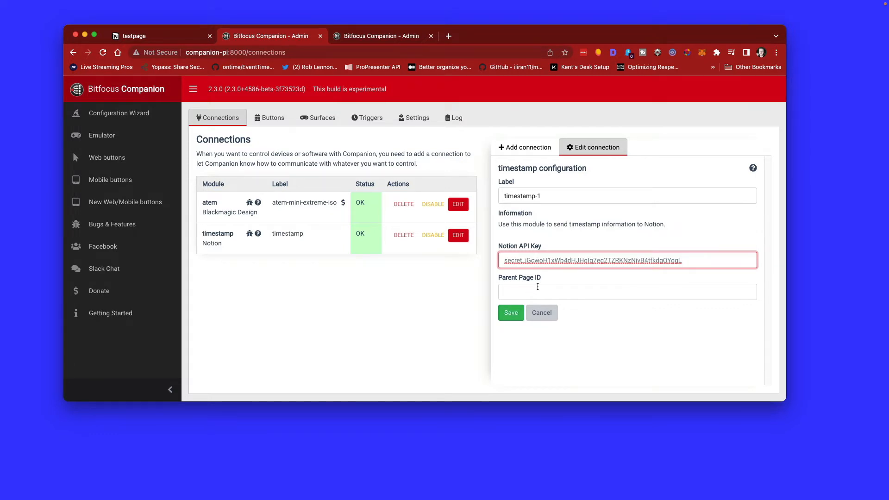
Step: Switch back to Notion, close the workspace settings and rename the page testpage3
{"action": "left_click", "coordinate": [140, 37]}
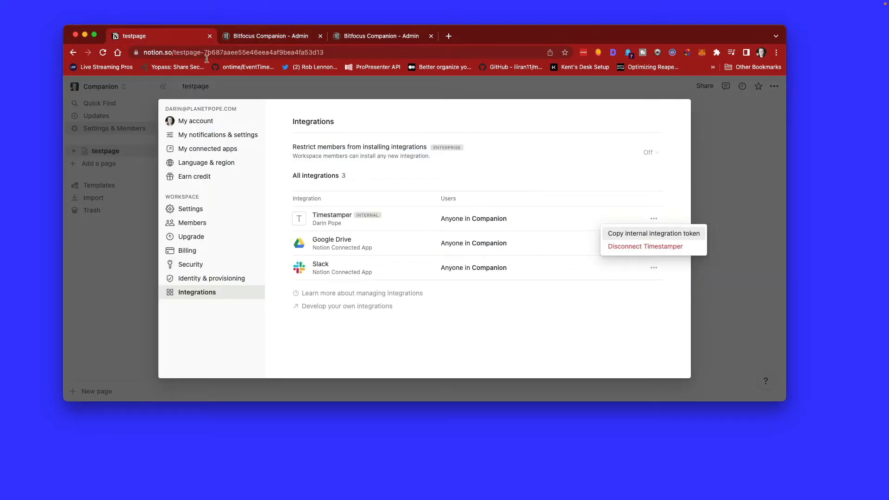
{"action": "left_click", "coordinate": [125, 343]}
{"action": "left_click", "coordinate": [132, 354]}
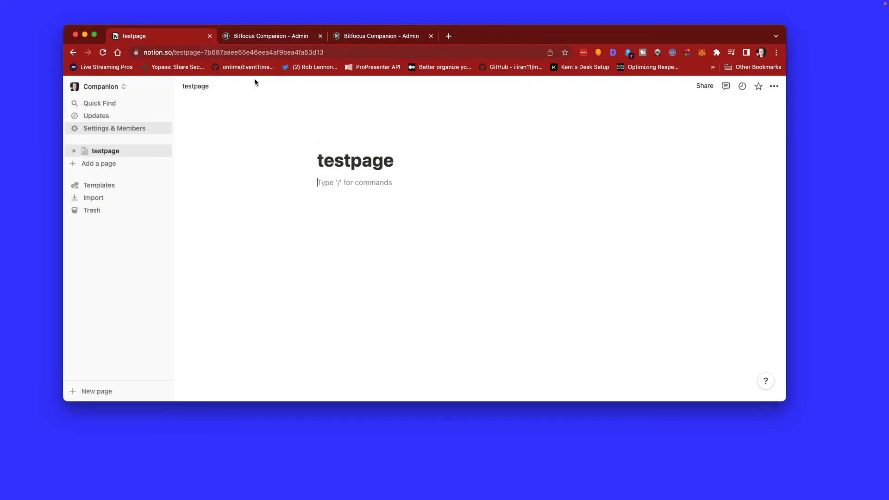
{"action": "left_click", "coordinate": [399, 165]}
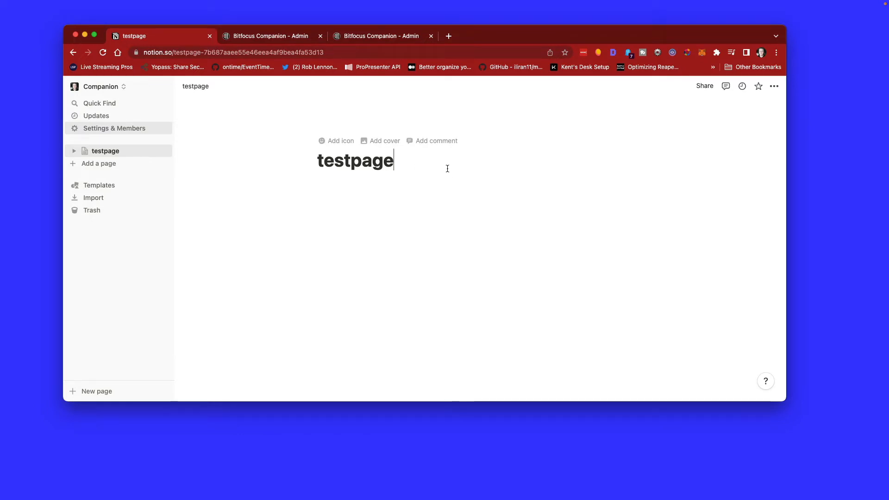
{"action": "type", "text": "3"}
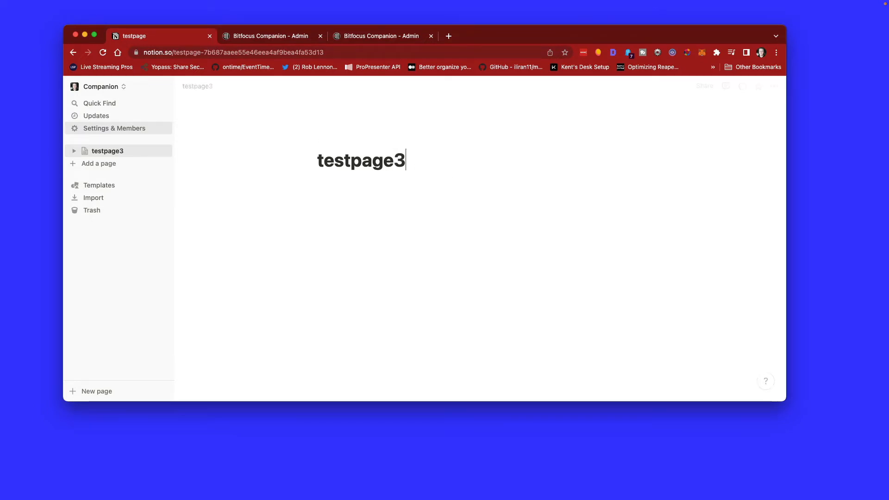
Step: Copy the page ID from testpage3's URL, paste it as the Parent Page ID in Companion and save the connection
{"action": "left_click", "coordinate": [238, 52]}
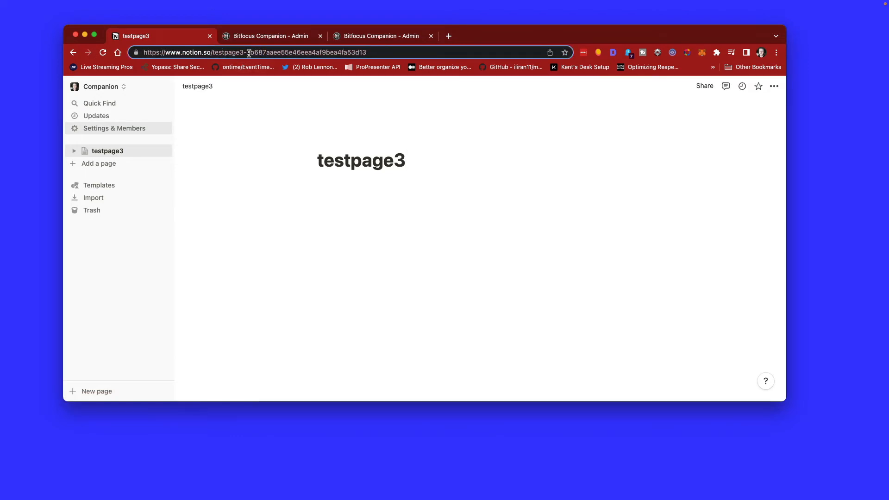
{"action": "left_click_drag", "start_coordinate": [249, 52], "coordinate": [369, 47]}
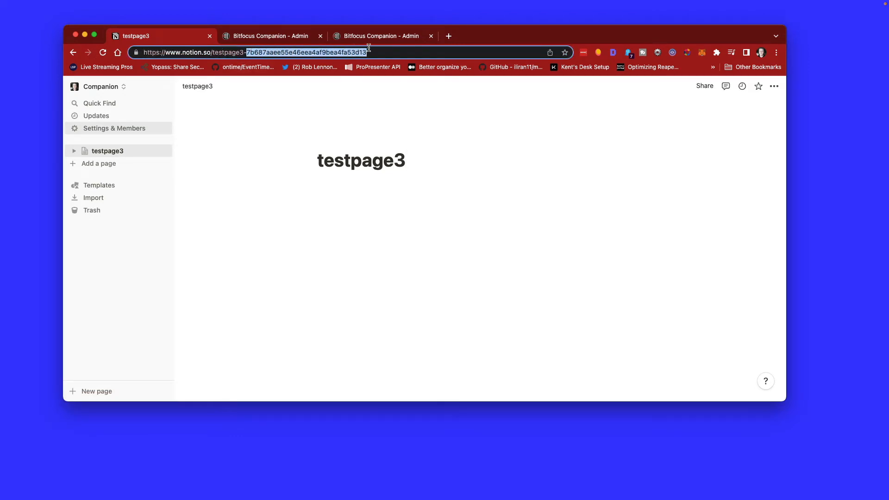
{"action": "left_click", "coordinate": [258, 37]}
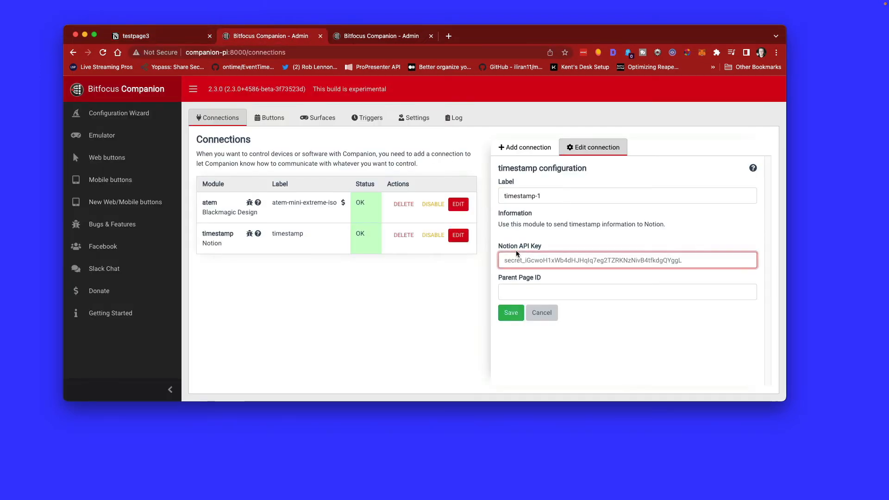
{"action": "left_click", "coordinate": [530, 290]}
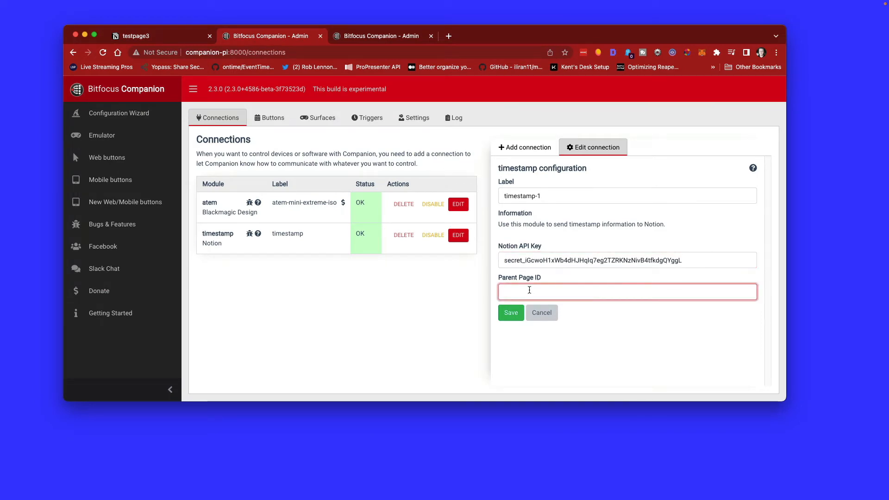
{"action": "key", "text": "super+v"}
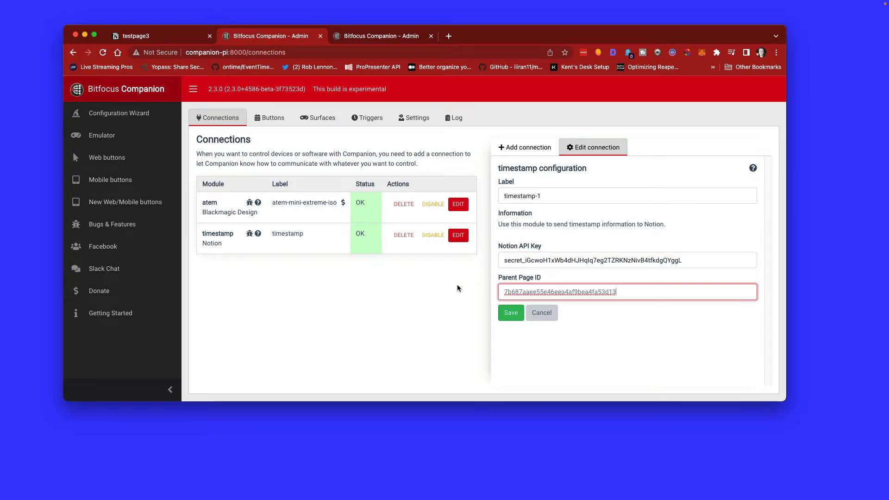
{"action": "left_click", "coordinate": [511, 313]}
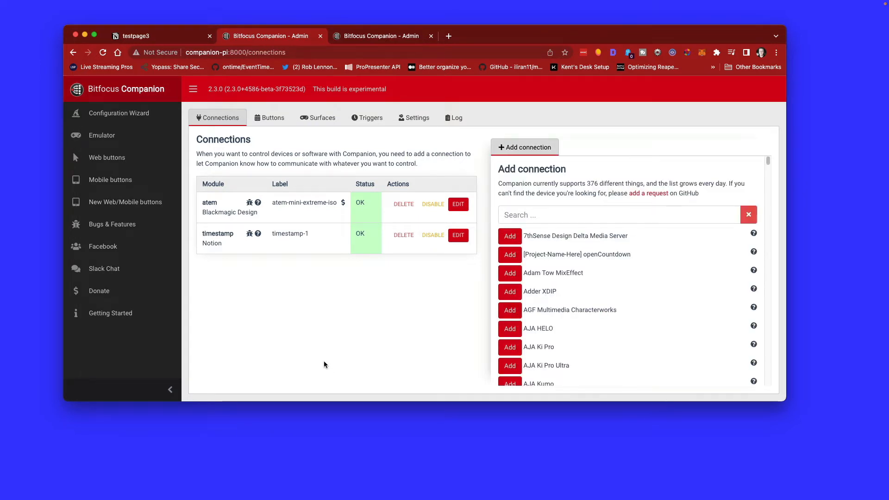
Step: Make button 1.8 on page 1 a regular button and add timestamp-1's Start a Session as its press action
{"action": "left_click", "coordinate": [269, 118]}
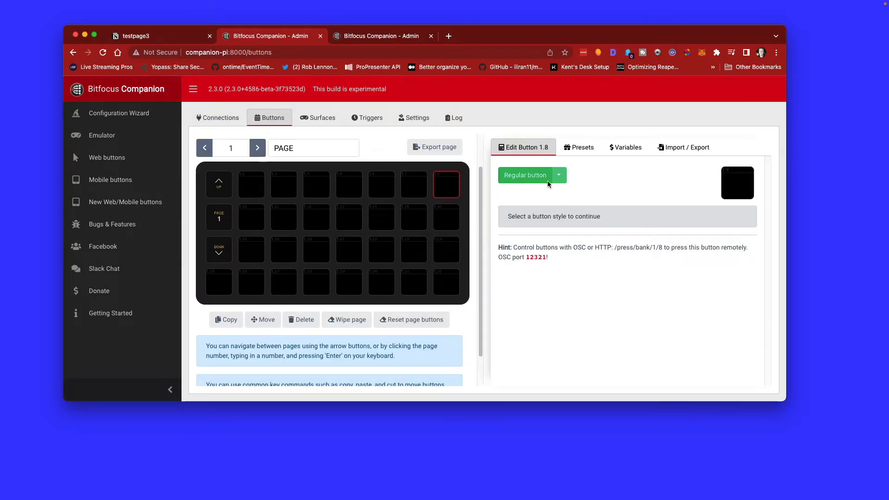
{"action": "left_click", "coordinate": [441, 189]}
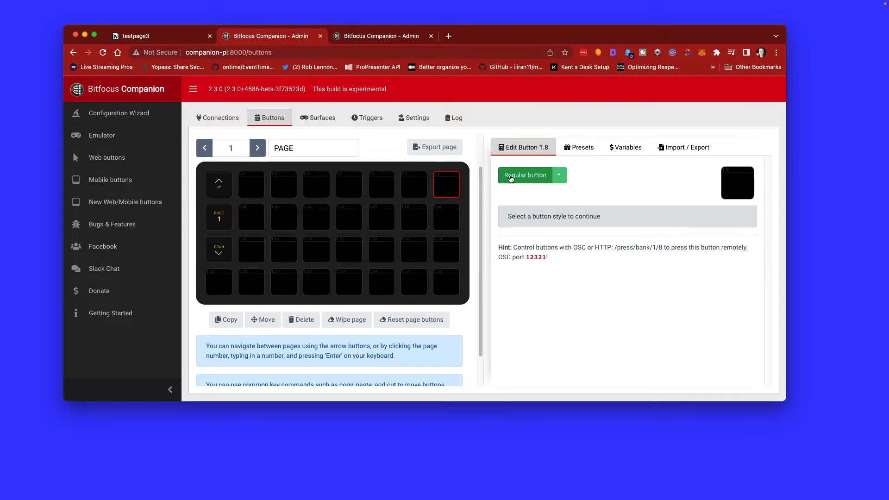
{"action": "left_click", "coordinate": [510, 179]}
{"action": "scroll", "coordinate": [644, 295], "scroll_direction": "down", "scroll_amount": 1}
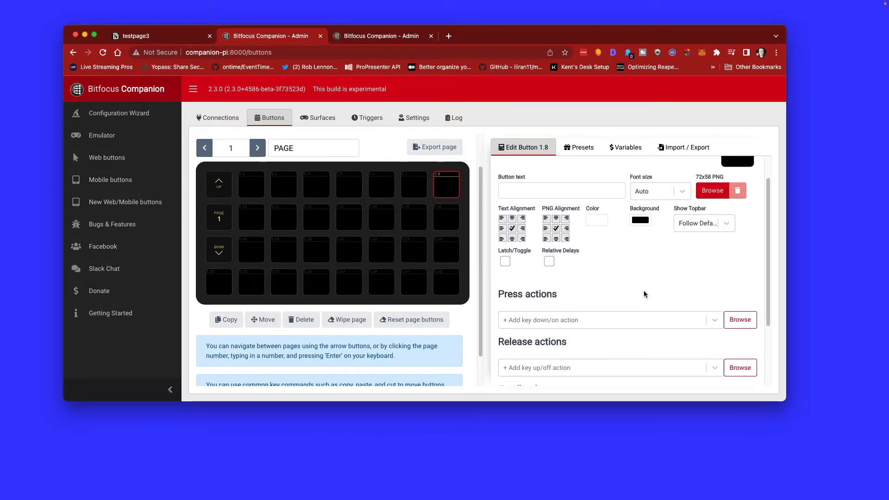
{"action": "left_click", "coordinate": [740, 320]}
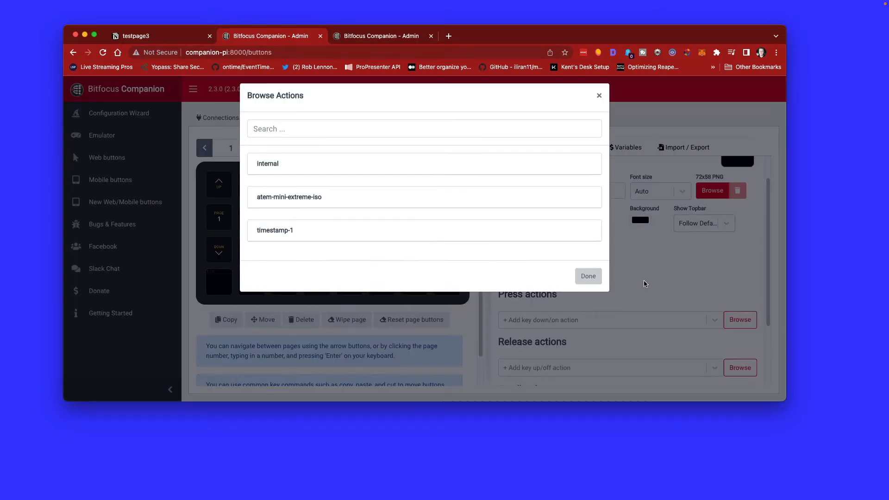
{"action": "left_click", "coordinate": [283, 237]}
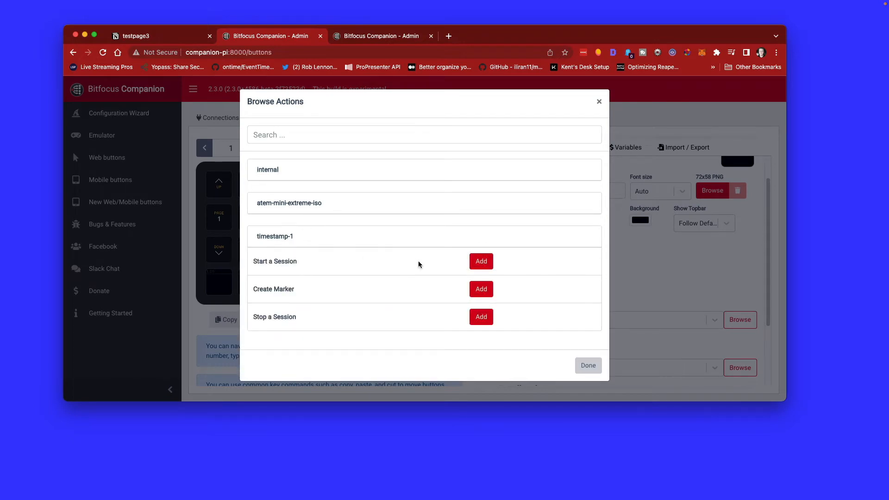
{"action": "left_click", "coordinate": [482, 262]}
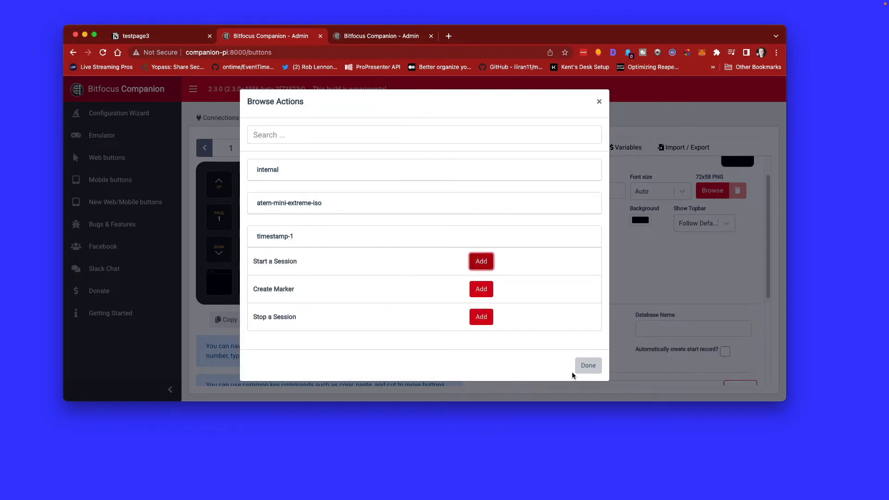
{"action": "left_click", "coordinate": [588, 366]}
Step: Set the Start a Session action's database name to mydb and button 1.8's text to start
{"action": "scroll", "coordinate": [649, 332], "scroll_direction": "down", "scroll_amount": 2}
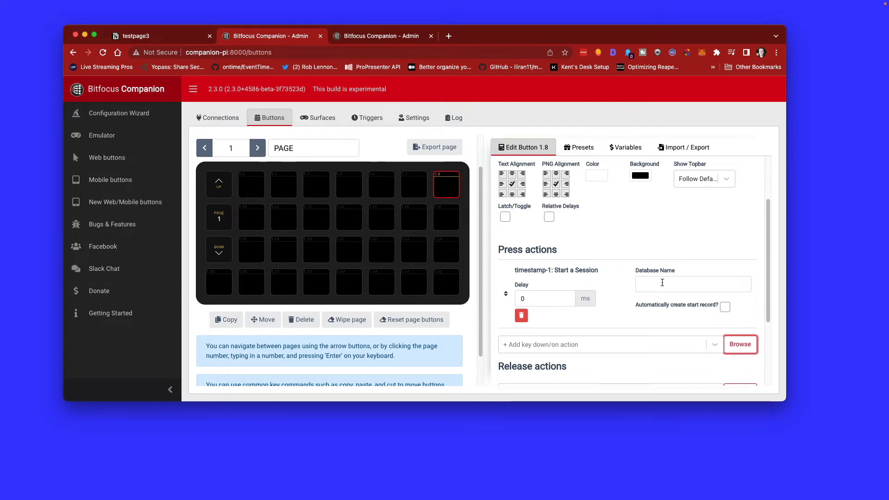
{"action": "scroll", "coordinate": [663, 282], "scroll_direction": "down", "scroll_amount": 1}
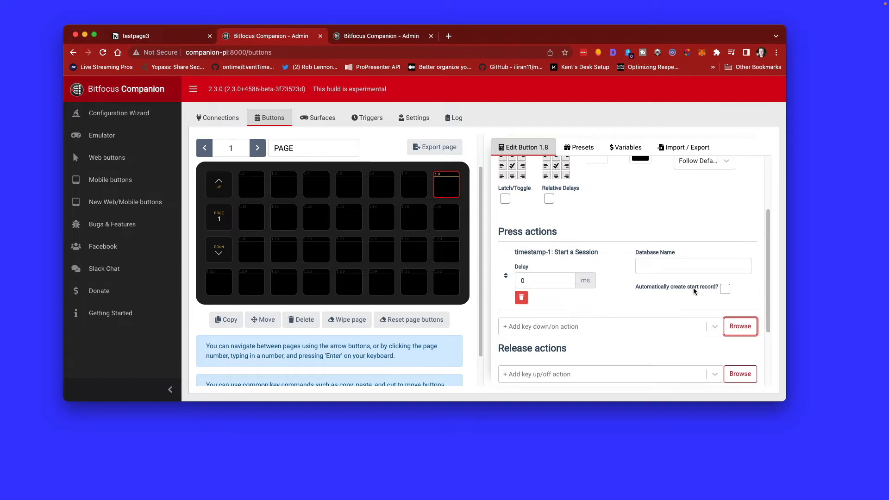
{"action": "left_click", "coordinate": [661, 265]}
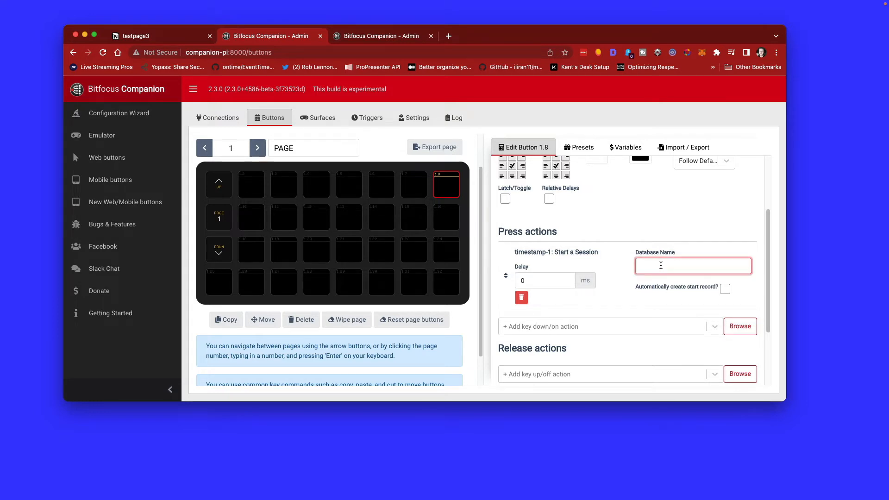
{"action": "type", "text": "mydb"}
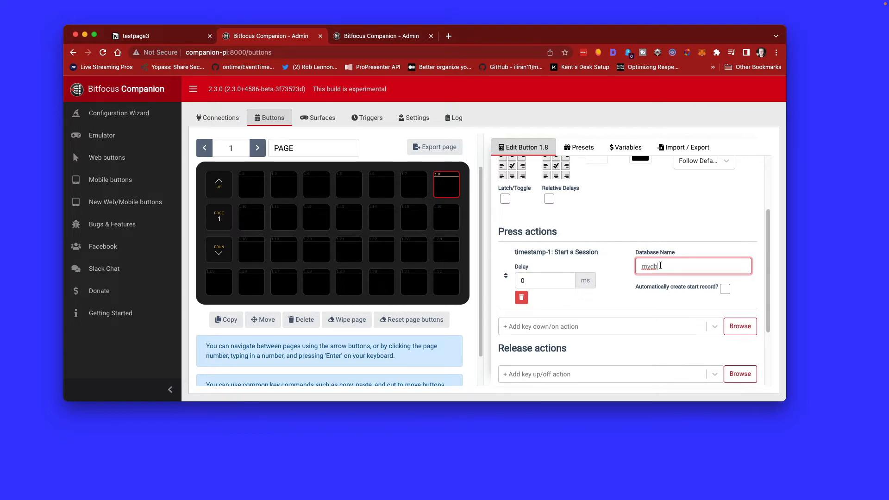
{"action": "scroll", "coordinate": [600, 224], "scroll_direction": "up", "scroll_amount": 2}
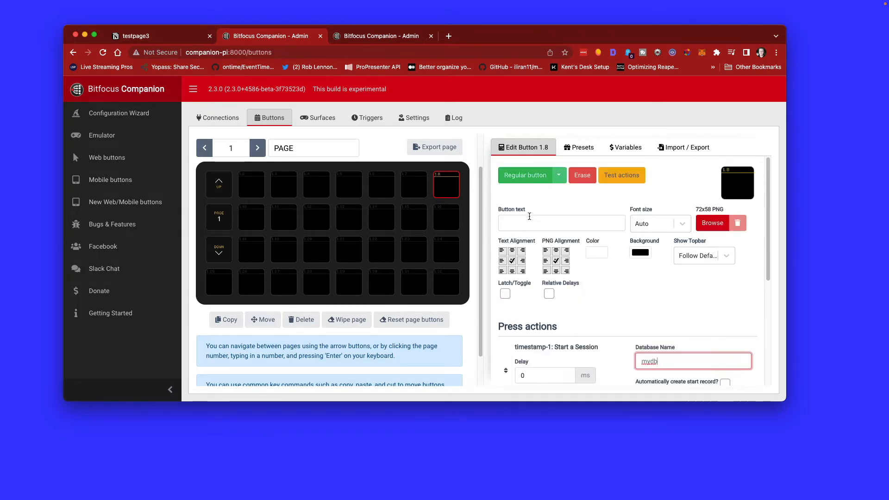
{"action": "left_click", "coordinate": [529, 217]}
{"action": "type", "text": "start"}
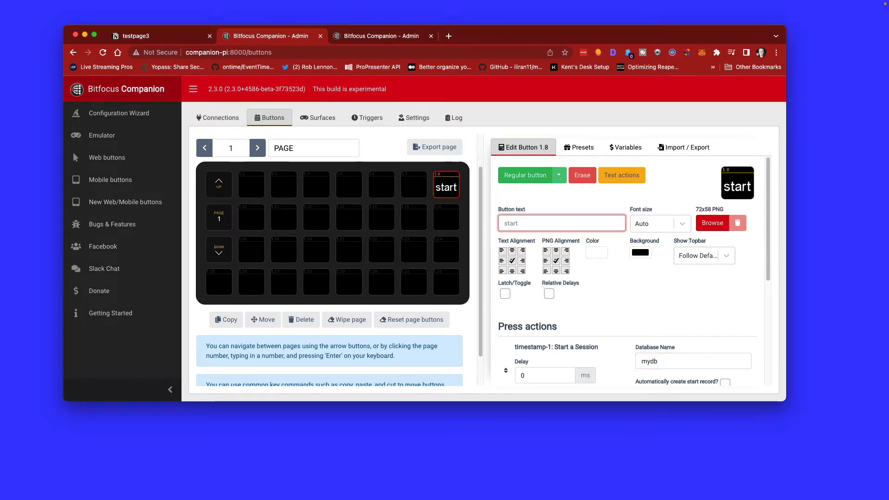
Step: Make button 1.16 a regular button and add timestamp-1's Create Marker as its press action
{"action": "left_click", "coordinate": [457, 217]}
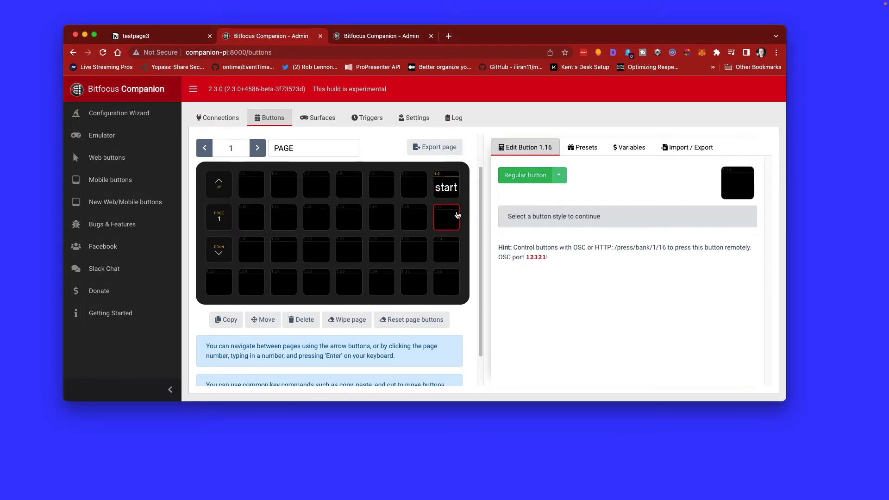
{"action": "left_click", "coordinate": [523, 179]}
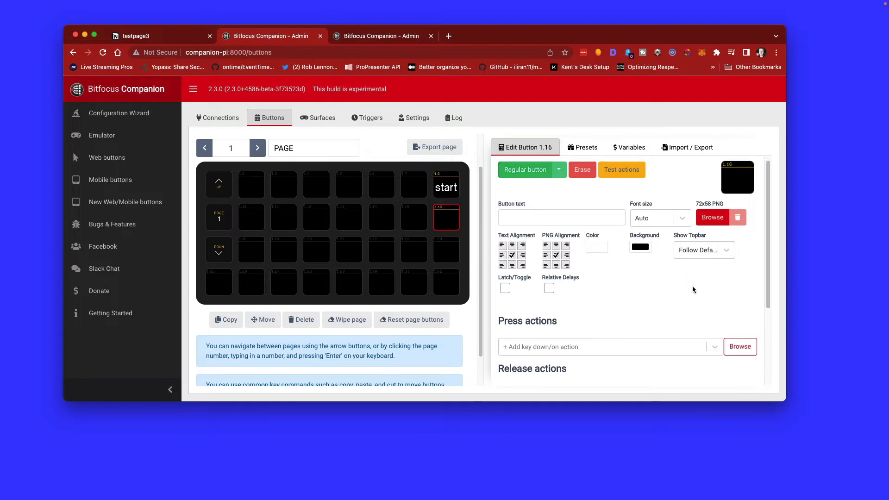
{"action": "scroll", "coordinate": [690, 293], "scroll_direction": "down", "scroll_amount": 1}
{"action": "left_click", "coordinate": [740, 334]}
{"action": "left_click", "coordinate": [284, 237]}
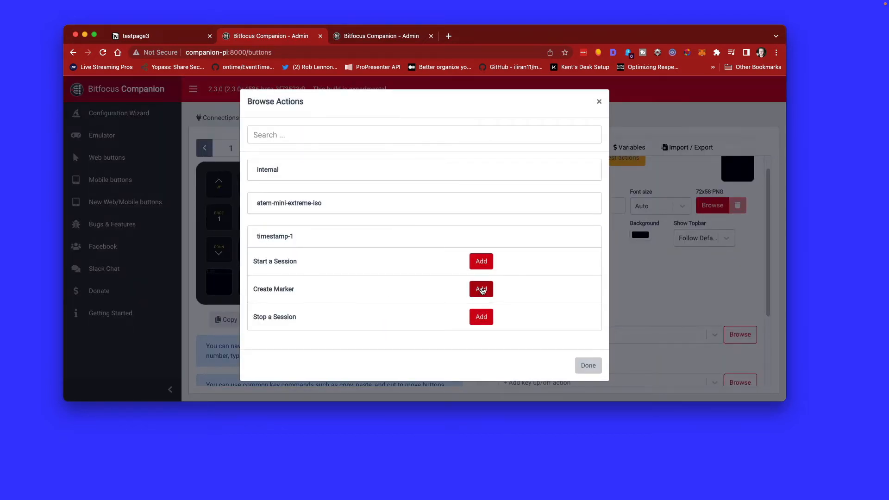
{"action": "left_click", "coordinate": [481, 289]}
{"action": "left_click", "coordinate": [588, 365]}
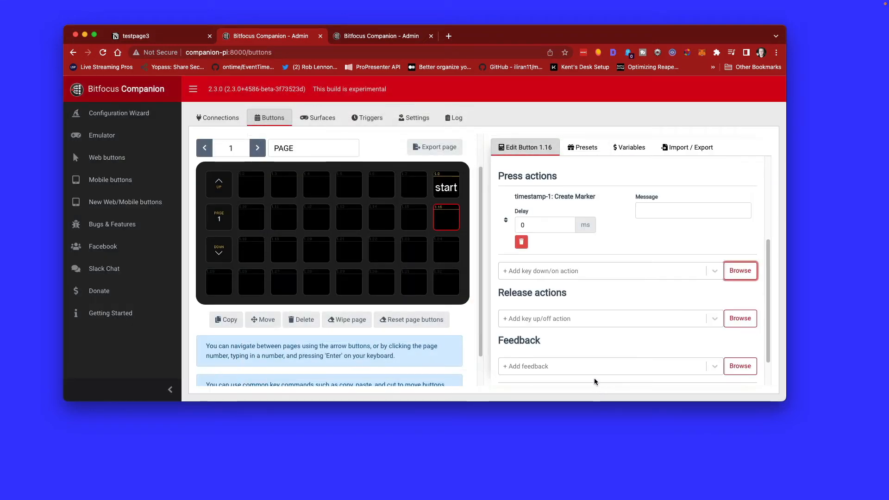
Step: Set button 1.16's text and its Create Marker message both to create-1
{"action": "scroll", "coordinate": [585, 308], "scroll_direction": "up", "scroll_amount": 5}
{"action": "left_click", "coordinate": [560, 224]}
{"action": "type", "text": "create"}
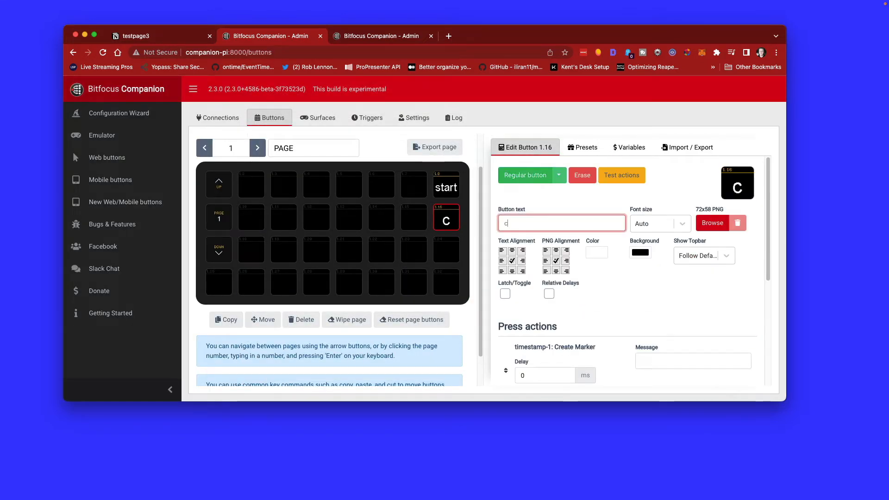
{"action": "left_click", "coordinate": [686, 293]}
{"action": "scroll", "coordinate": [686, 293], "scroll_direction": "down", "scroll_amount": 2}
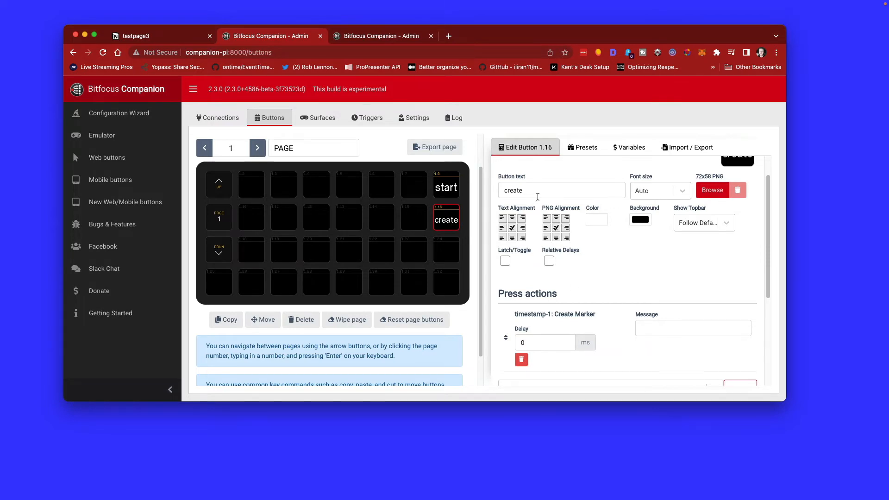
{"action": "left_click", "coordinate": [558, 191]}
{"action": "type", "text": "-1"}
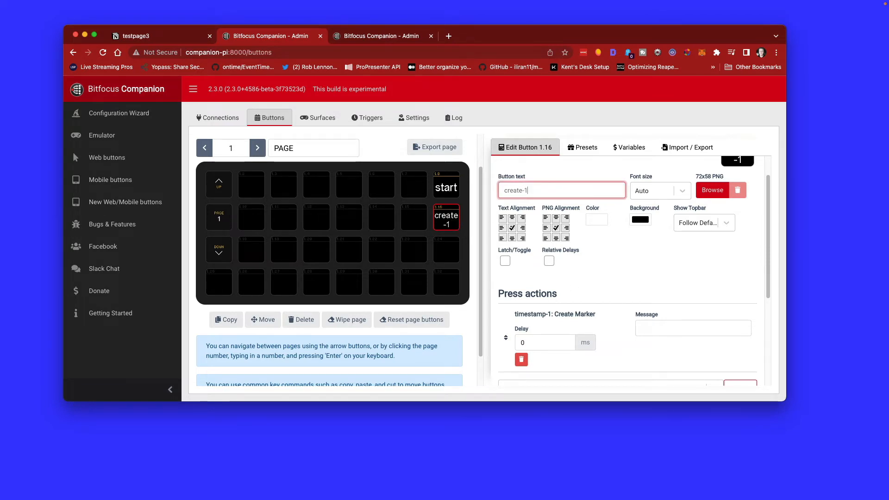
{"action": "left_click", "coordinate": [693, 328]}
{"action": "type", "text": "create"}
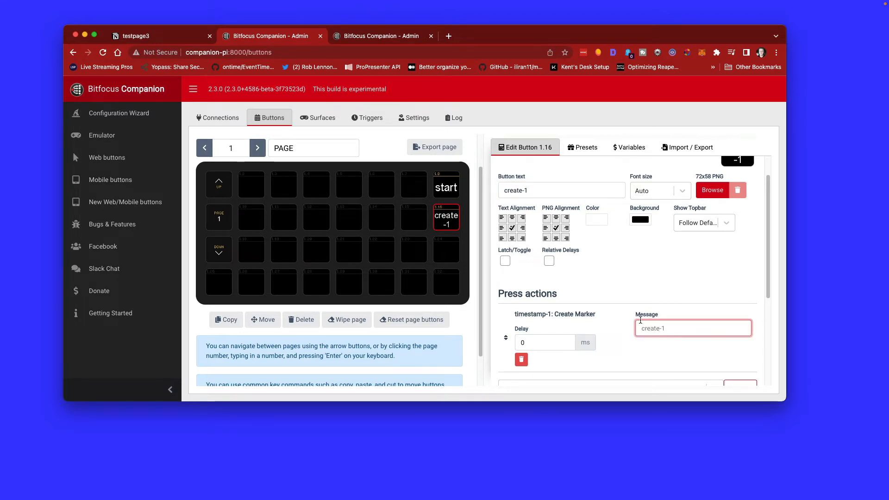
{"action": "type", "text": "-1"}
Step: Make button 1.24 a regular button and add timestamp-1's Create Marker as its press action
{"action": "left_click", "coordinate": [447, 252]}
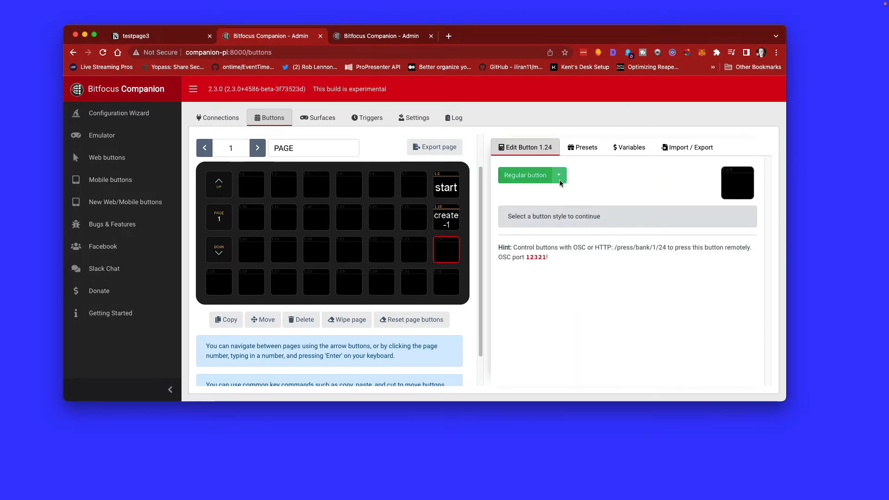
{"action": "left_click", "coordinate": [543, 179]}
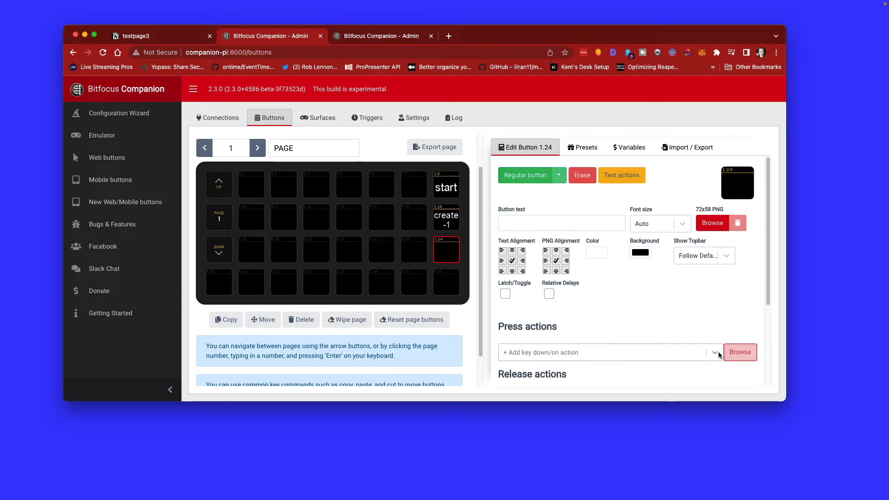
{"action": "left_click", "coordinate": [740, 353]}
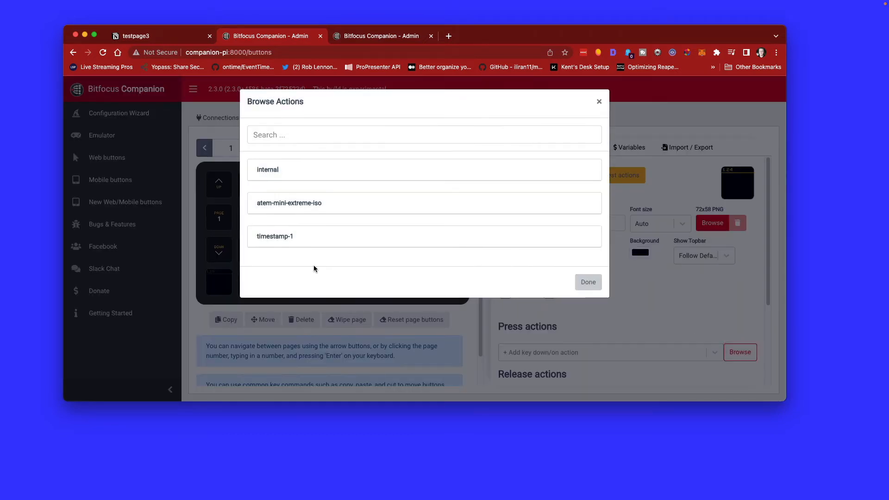
{"action": "left_click", "coordinate": [270, 235]}
{"action": "left_click", "coordinate": [481, 288]}
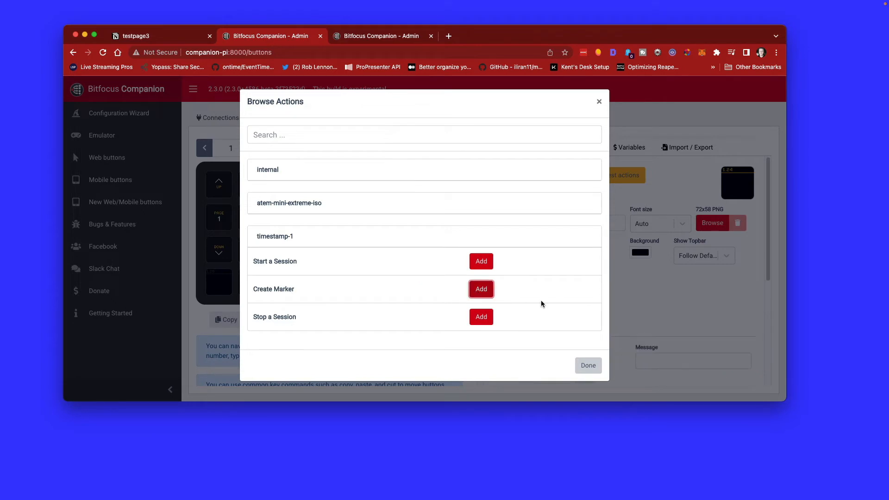
{"action": "left_click", "coordinate": [588, 366]}
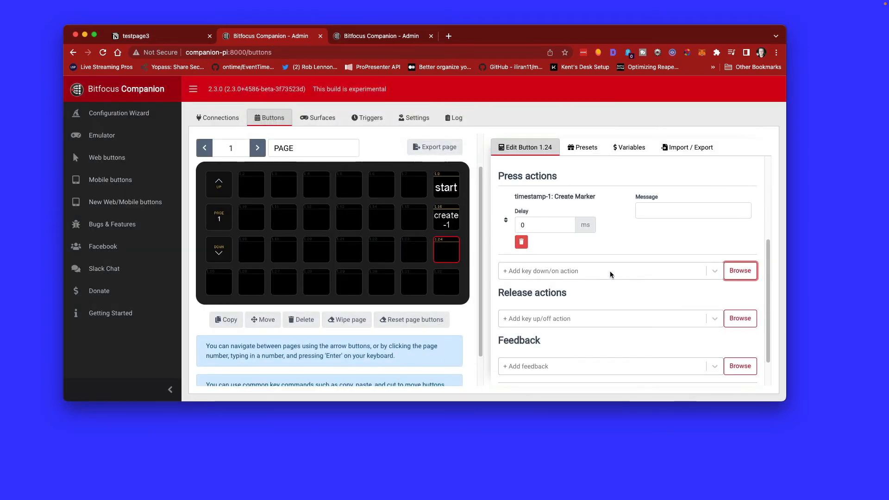
Step: Set the Create Marker message and the button text of button 1.24 both to create-2
{"action": "left_click", "coordinate": [653, 312]}
{"action": "type", "text": "crea"}
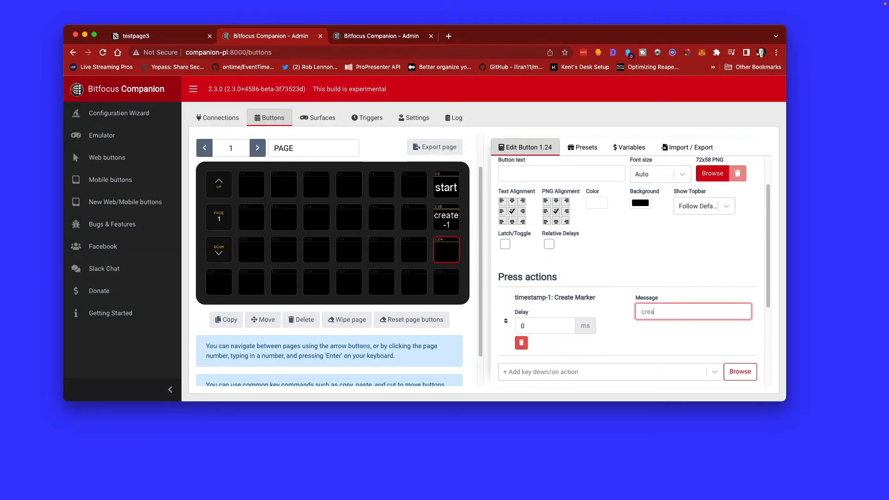
{"action": "type", "text": "te-2"}
{"action": "left_click", "coordinate": [520, 175]}
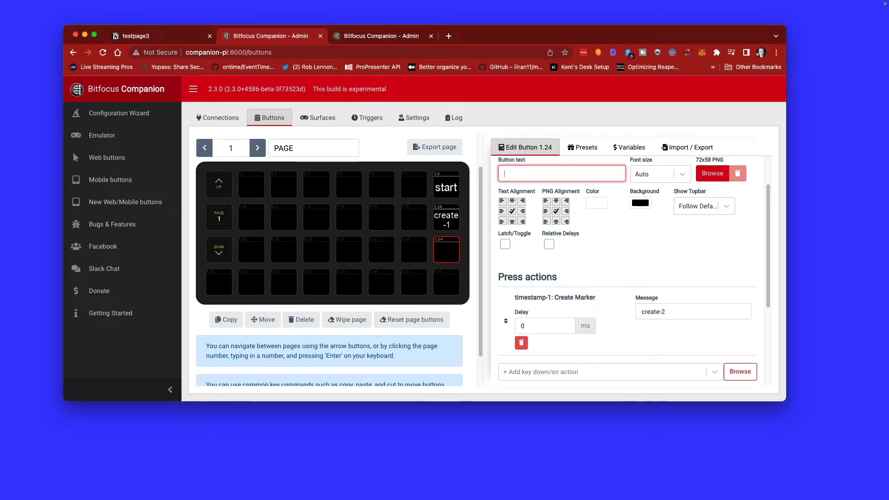
{"action": "type", "text": "create02"}
{"action": "key", "text": "BackSpace"}
{"action": "key", "text": "BackSpace"}
{"action": "type", "text": "-2"}
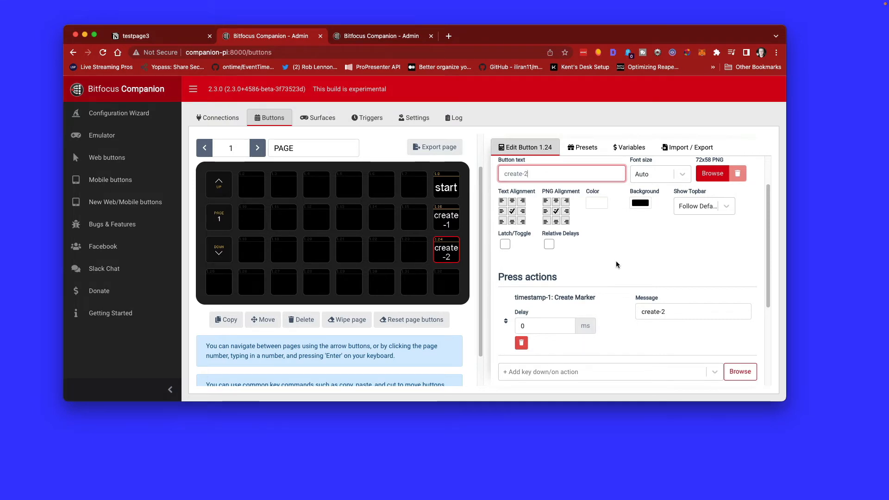
{"action": "scroll", "coordinate": [617, 265], "scroll_direction": "up", "scroll_amount": 1}
{"action": "scroll", "coordinate": [616, 265], "scroll_direction": "down", "scroll_amount": 1}
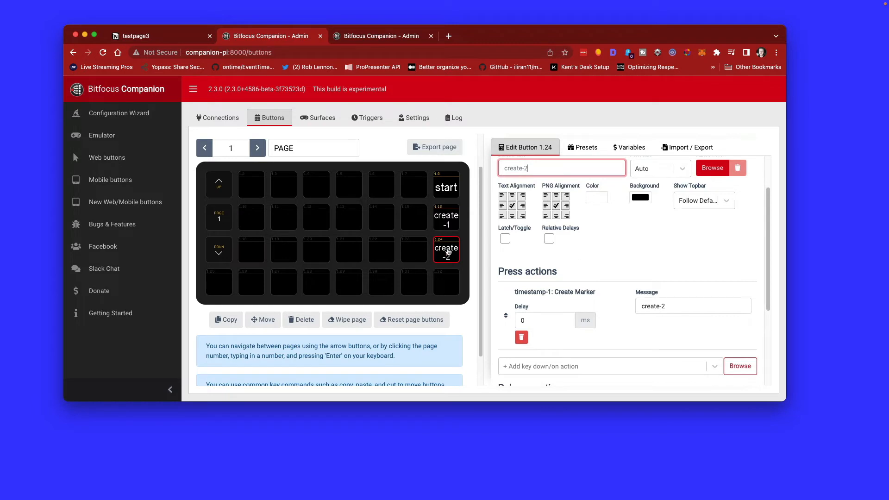
Step: Copy button 1.24 onto the empty button 1.32
{"action": "left_click", "coordinate": [442, 251]}
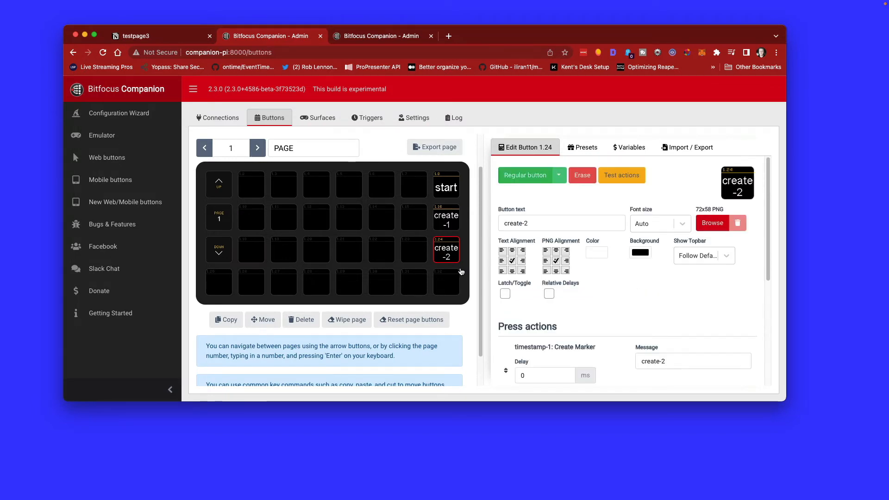
{"action": "left_click", "coordinate": [450, 288]}
{"action": "key", "text": "ctrl+v"}
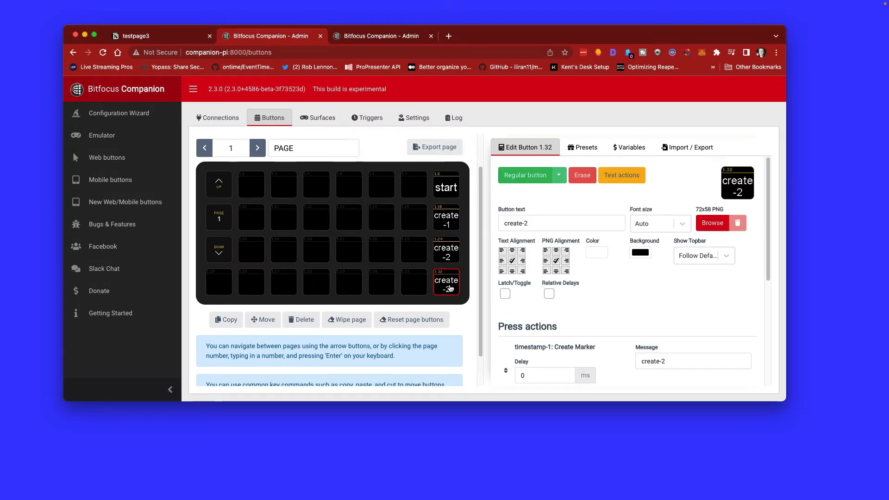
Step: Shorten button 1.32's text to create and clear its Create Marker message
{"action": "left_click", "coordinate": [561, 219]}
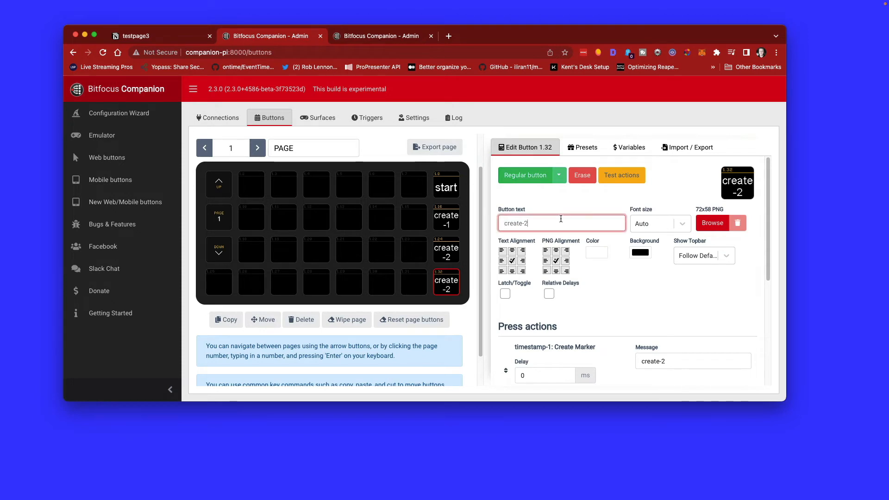
{"action": "key", "text": "BackSpace"}
{"action": "key", "text": "BackSpace"}
{"action": "left_click", "coordinate": [698, 363]}
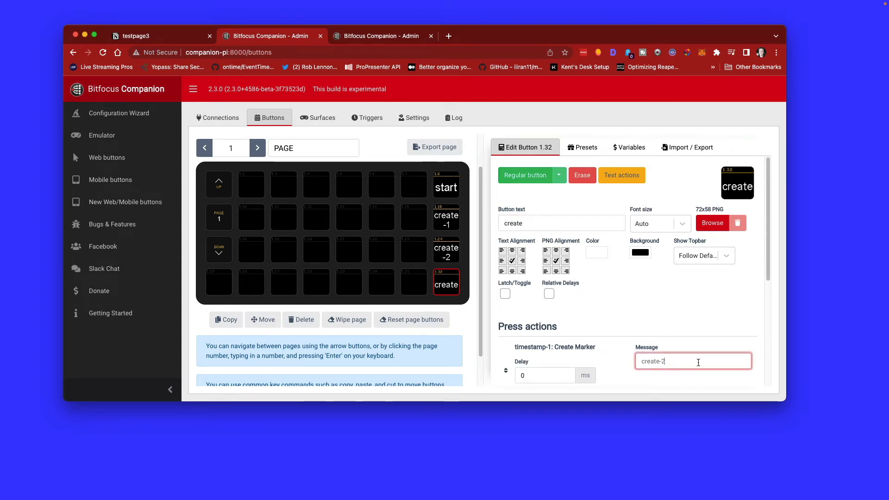
{"action": "key", "text": "ctrl+a"}
{"action": "key", "text": "BackSpace"}
{"action": "key", "text": "Tab"}
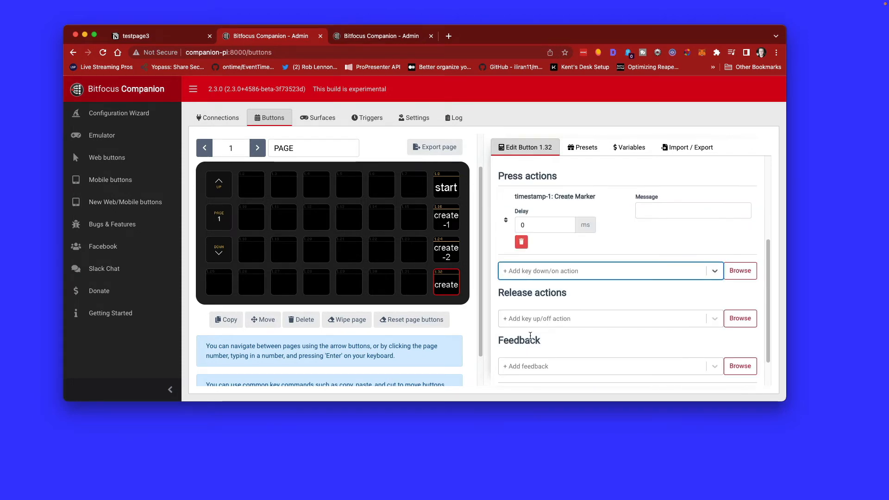
{"action": "scroll", "coordinate": [544, 338], "scroll_direction": "up", "scroll_amount": 5}
{"action": "scroll", "coordinate": [576, 348], "scroll_direction": "down", "scroll_amount": 1}
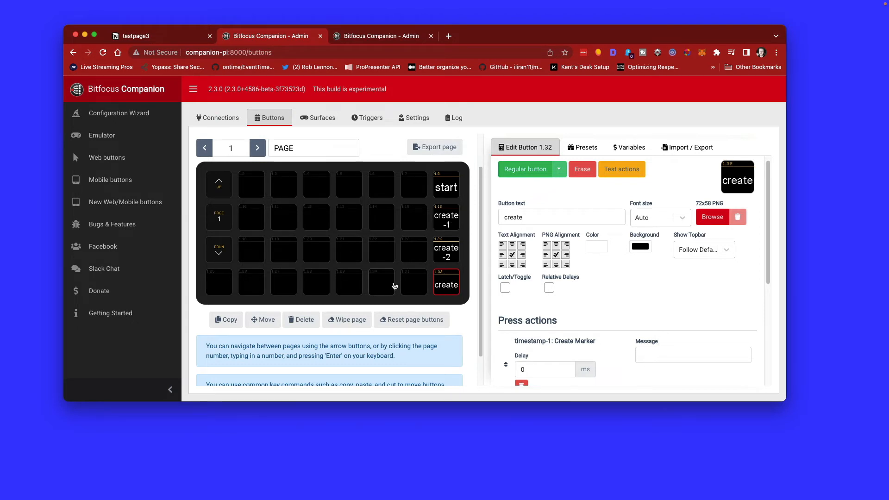
Step: Make button 1.31 a regular button and set its text to stop
{"action": "left_click", "coordinate": [409, 286]}
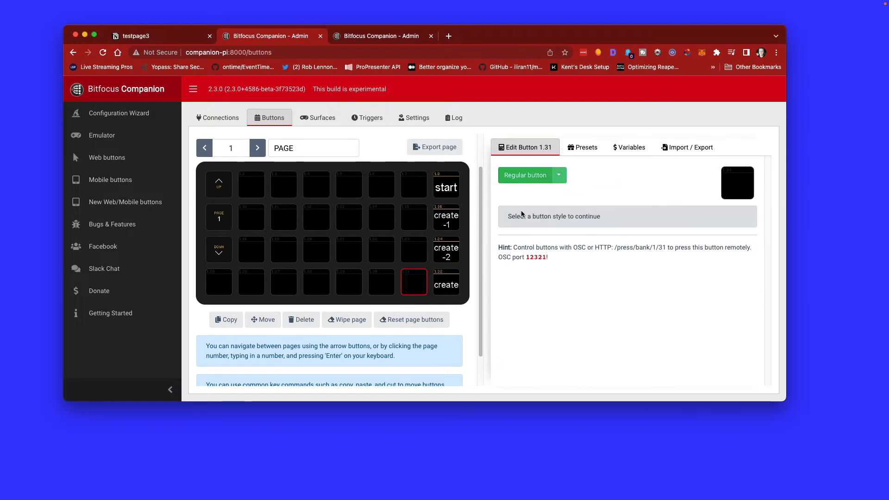
{"action": "left_click", "coordinate": [523, 173]}
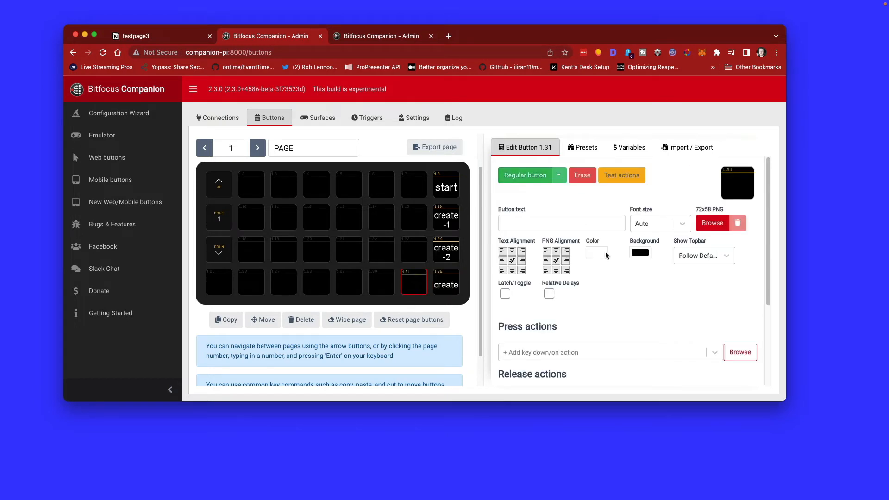
{"action": "left_click", "coordinate": [597, 224]}
{"action": "type", "text": "stop"}
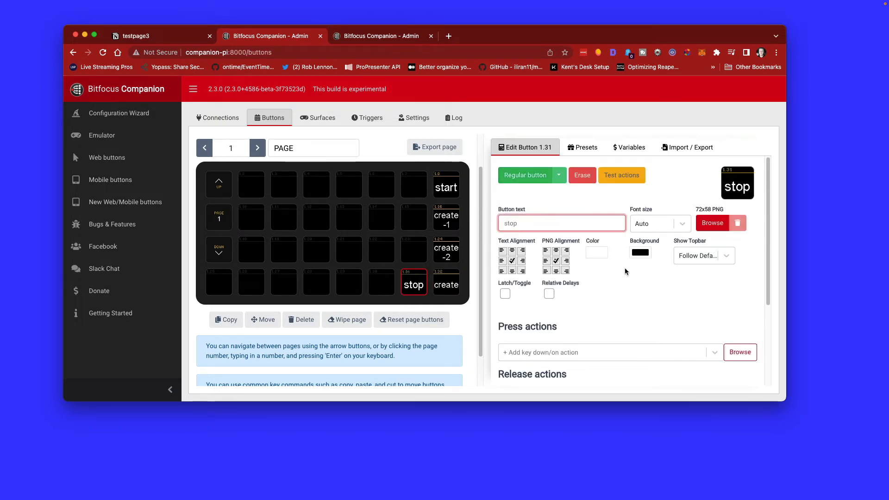
{"action": "key", "text": "Tab"}
Step: Add timestamp-1's Stop a Session as the press action of button 1.31
{"action": "left_click", "coordinate": [747, 353]}
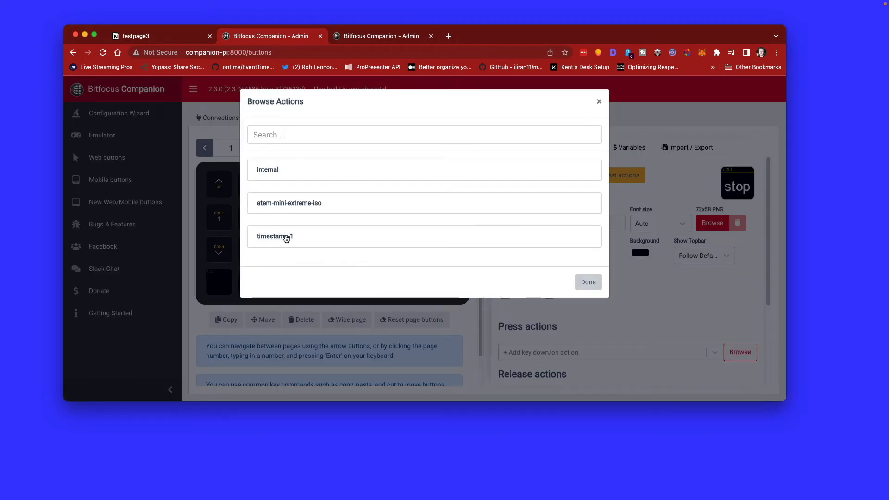
{"action": "left_click", "coordinate": [287, 236]}
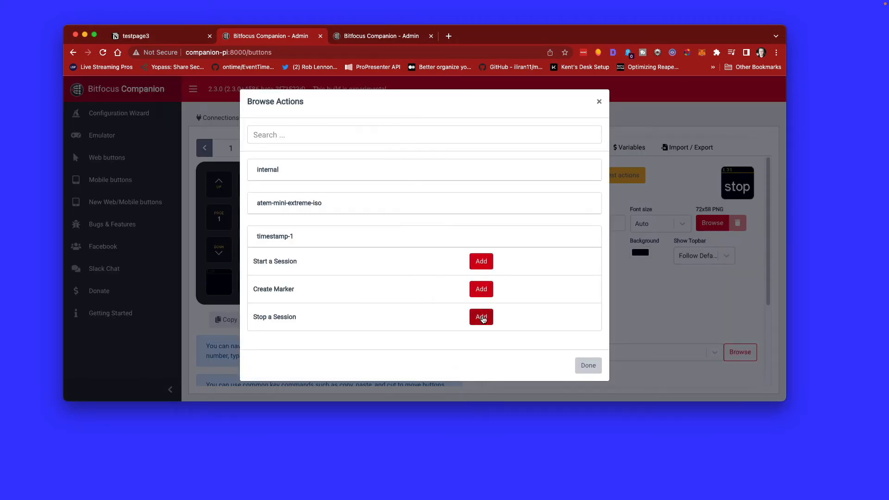
{"action": "left_click", "coordinate": [482, 318]}
{"action": "left_click", "coordinate": [588, 366]}
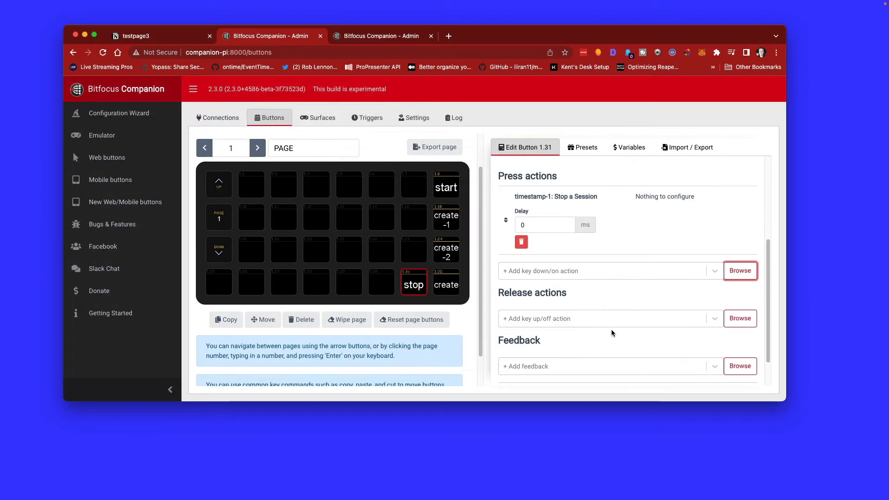
{"action": "scroll", "coordinate": [611, 333], "scroll_direction": "up", "scroll_amount": 3}
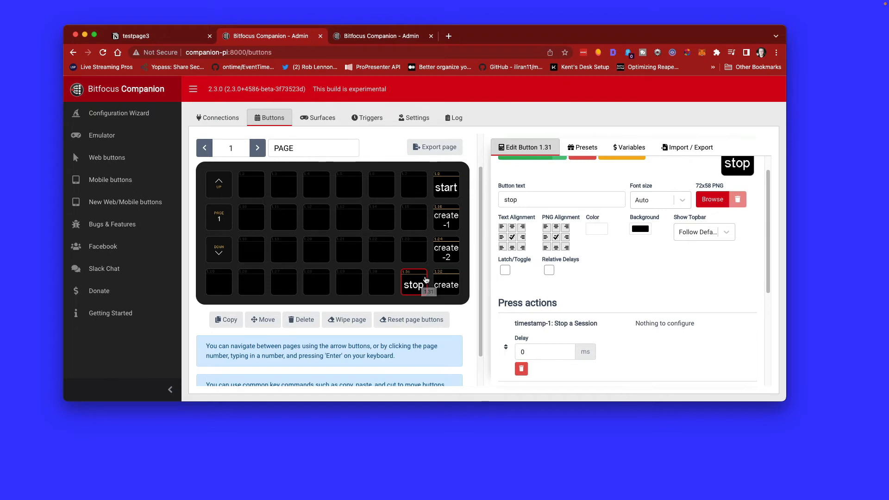
Step: Separate the Notion testpage3 page into its own smaller window and arrange it beside the Companion window showing the emulator
{"action": "left_click_drag", "start_coordinate": [177, 37], "coordinate": [145, 119]}
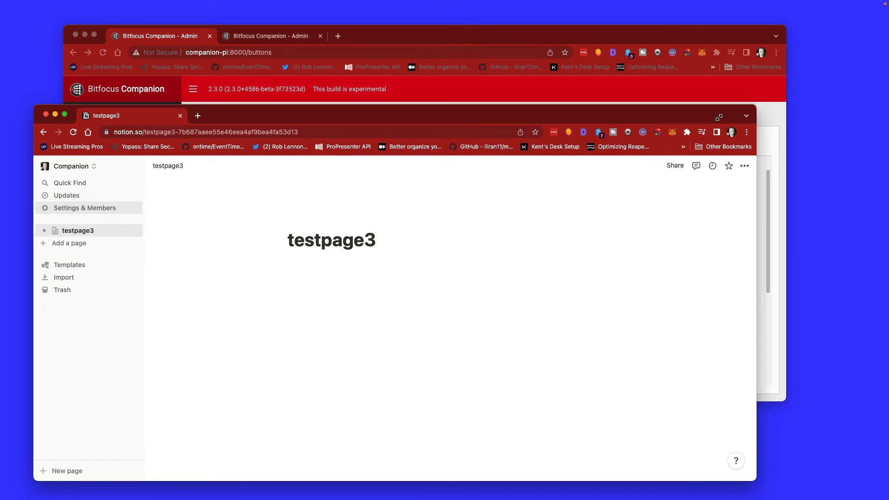
{"action": "left_click_drag", "start_coordinate": [756, 105], "coordinate": [493, 128]}
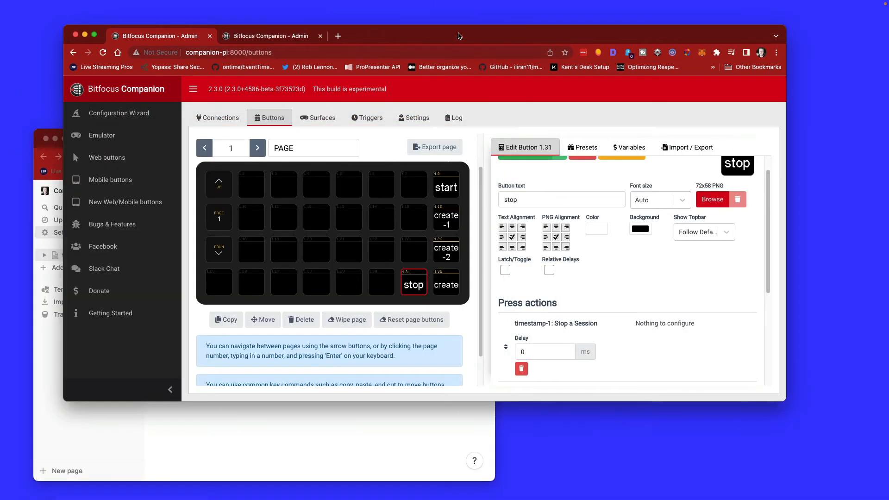
{"action": "left_click_drag", "start_coordinate": [64, 91], "coordinate": [403, 77]}
{"action": "triple_click", "coordinate": [172, 69]}
{"action": "key", "text": "ctrl+Tab"}
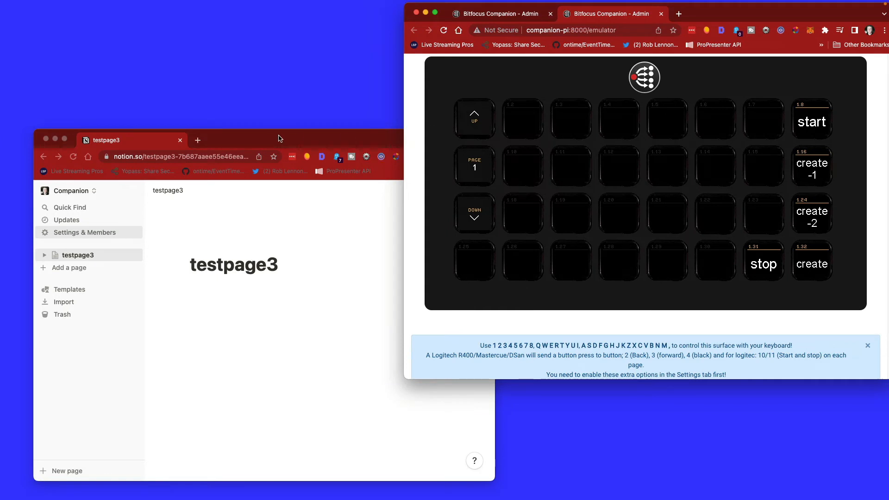
{"action": "left_click_drag", "start_coordinate": [279, 137], "coordinate": [250, 76]}
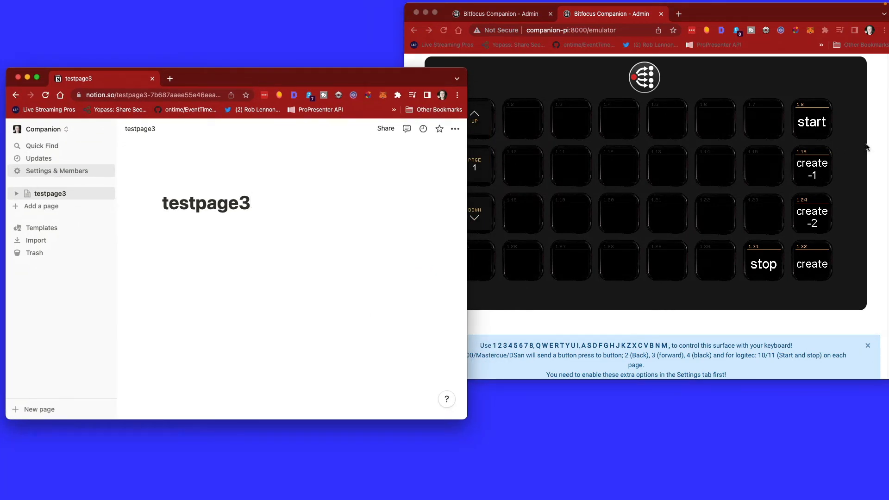
Step: Trigger the start button in the emulator and check Companion's log for the outcome
{"action": "left_click", "coordinate": [855, 116]}
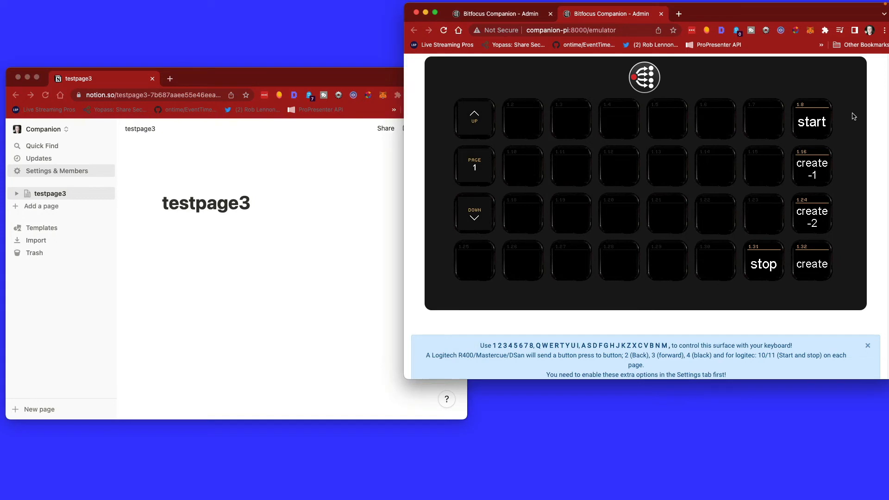
{"action": "left_click", "coordinate": [821, 122]}
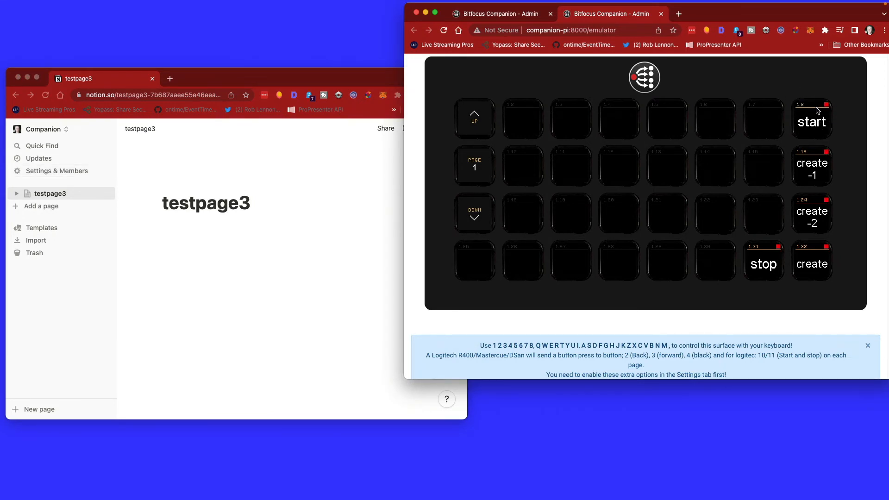
{"action": "left_click", "coordinate": [492, 19]}
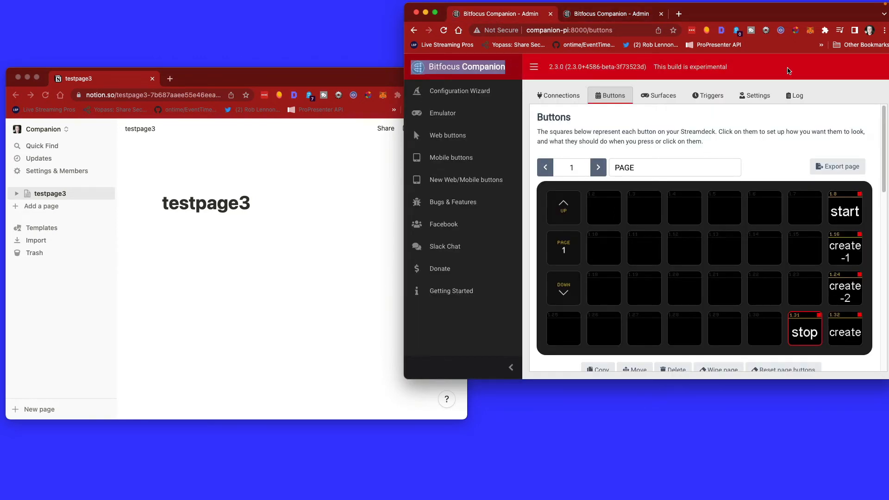
{"action": "left_click", "coordinate": [795, 95]}
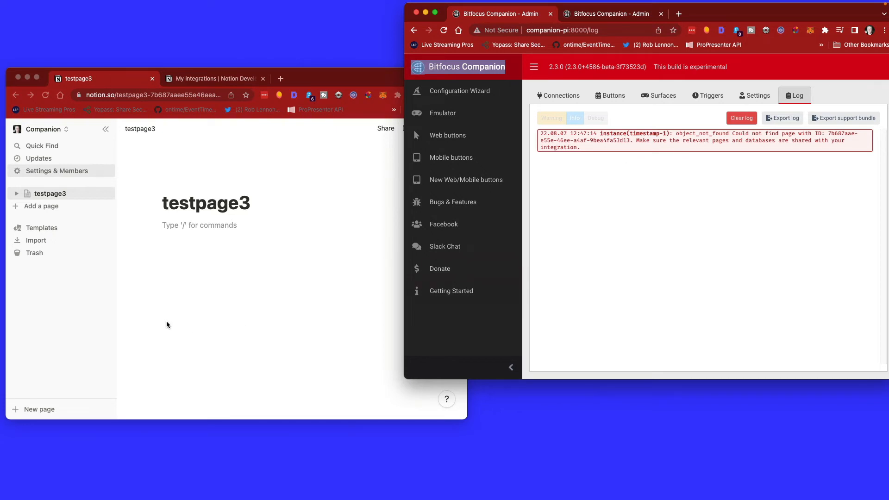
Step: Share the Notion page testpage3 with the Timestamper integration by inviting it
{"action": "left_click", "coordinate": [256, 291]}
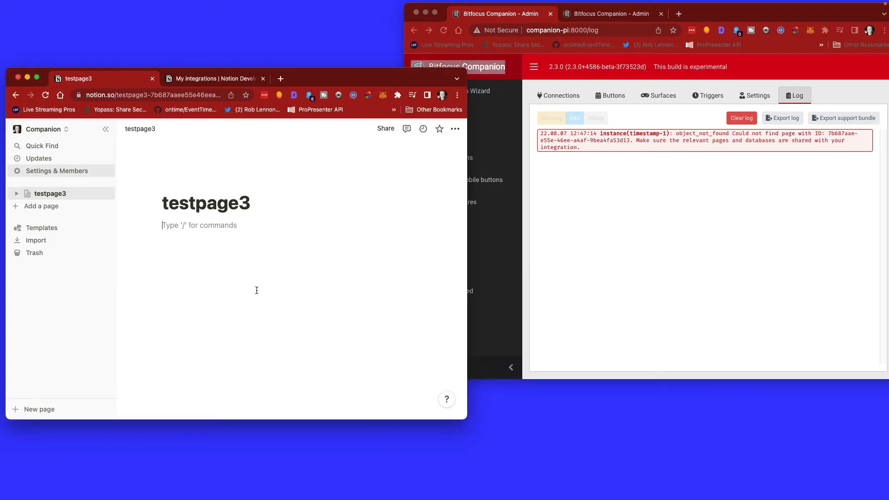
{"action": "left_click", "coordinate": [386, 129]}
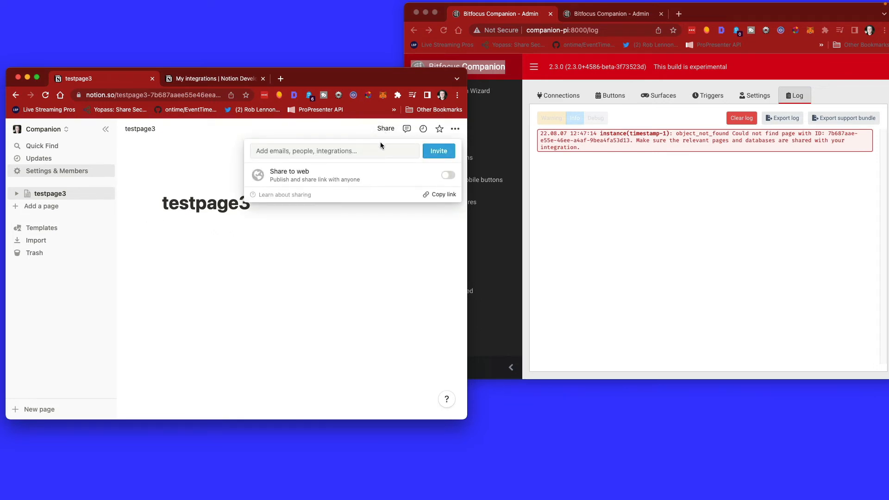
{"action": "left_click", "coordinate": [437, 153]}
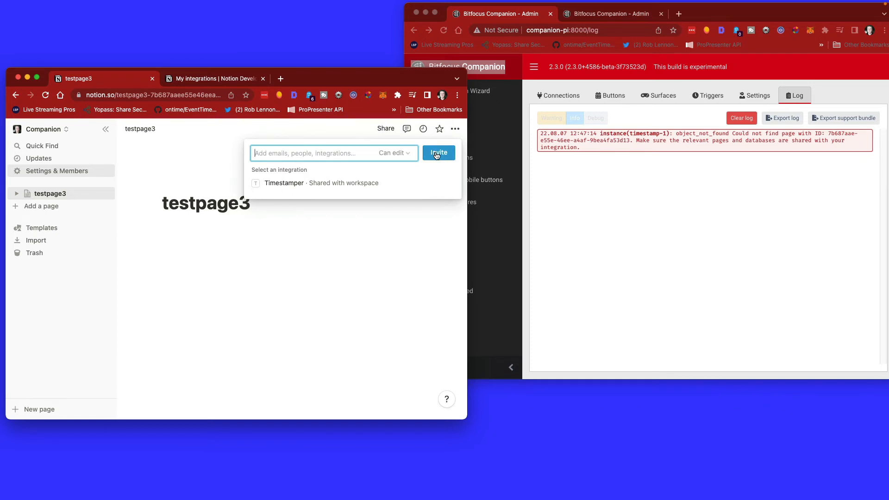
{"action": "left_click", "coordinate": [279, 184]}
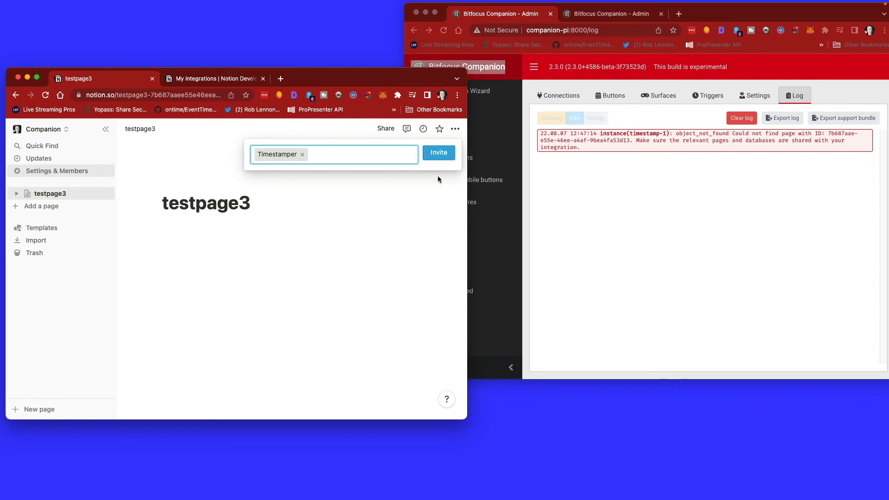
{"action": "left_click", "coordinate": [438, 152]}
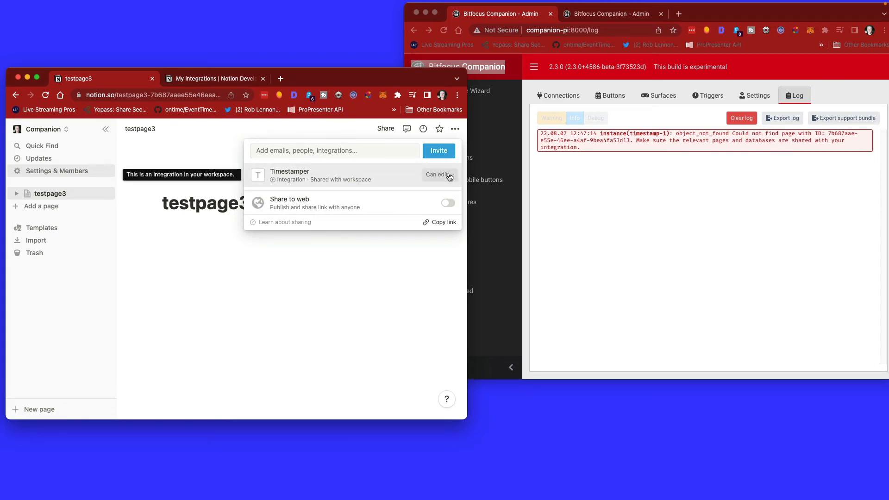
Step: Close the sharing options and trigger the start button in the Companion emulator to create the database on testpage3
{"action": "left_click", "coordinate": [377, 346]}
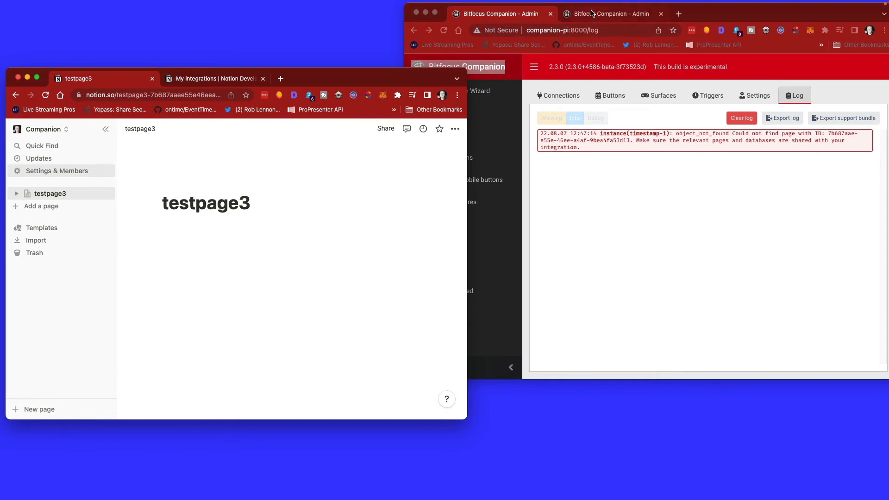
{"action": "left_click", "coordinate": [591, 15]}
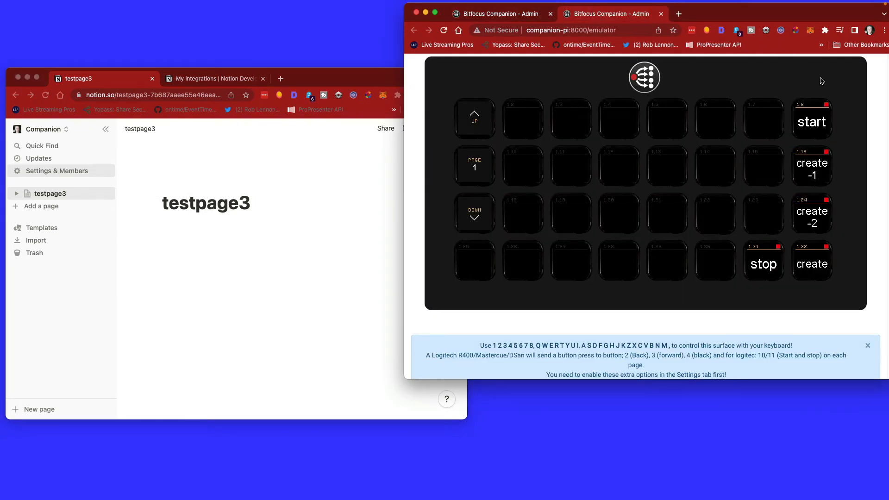
{"action": "left_click", "coordinate": [817, 120]}
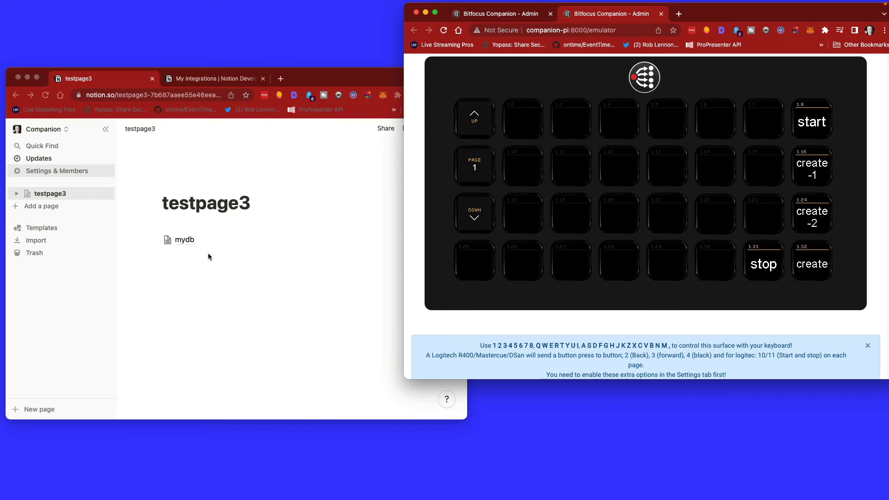
Step: Review the start button's Start a Session press action in Companion, including its database name setting
{"action": "left_click", "coordinate": [516, 14]}
{"action": "left_click", "coordinate": [610, 95]}
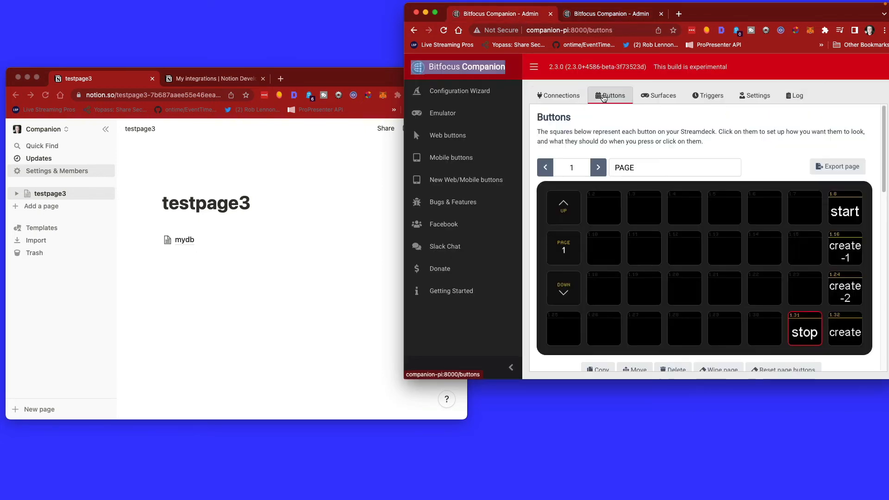
{"action": "left_click", "coordinate": [851, 218]}
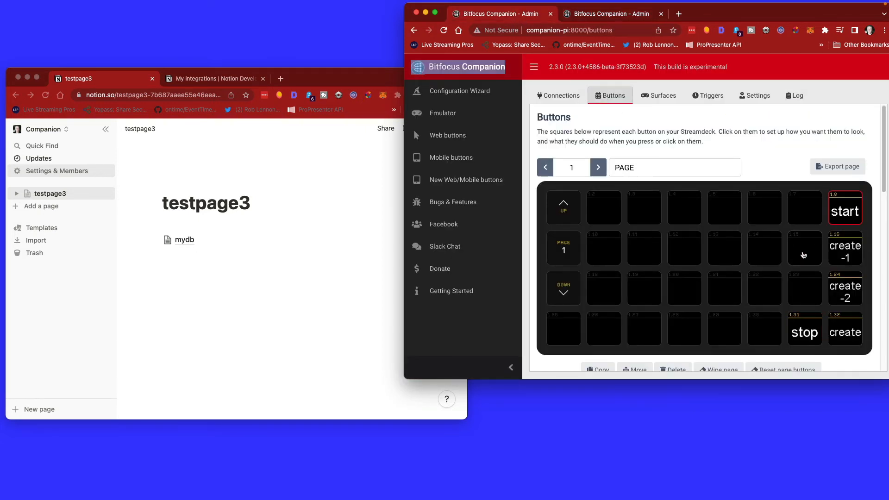
{"action": "scroll", "coordinate": [776, 267], "scroll_direction": "down", "scroll_amount": 10}
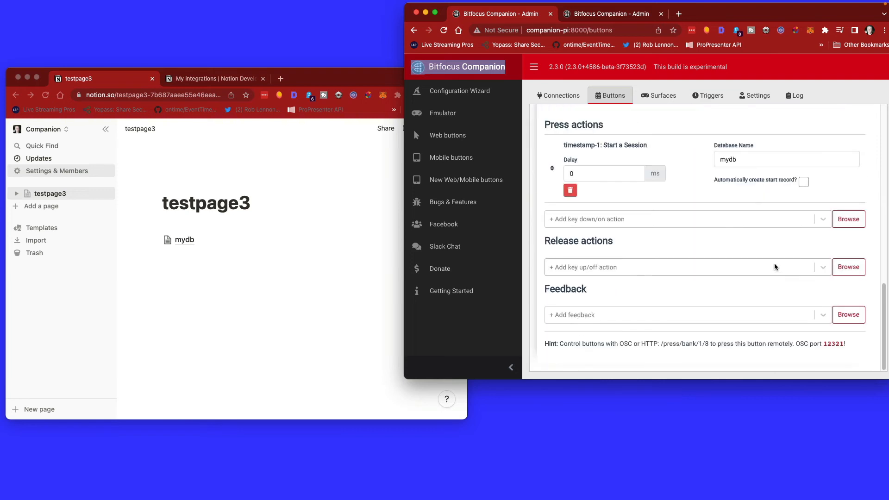
{"action": "scroll", "coordinate": [774, 264], "scroll_direction": "up", "scroll_amount": 1}
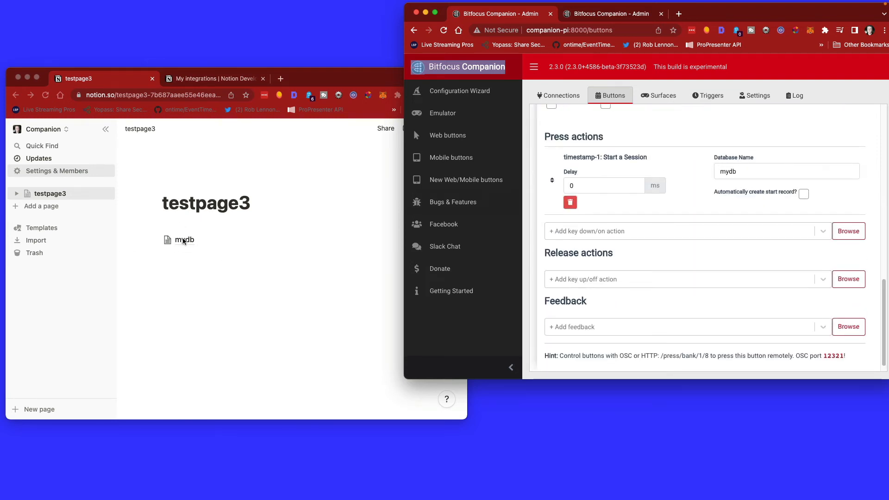
Step: Open the mydb database under testpage3 in Notion and widen the window to inspect its columns
{"action": "left_click", "coordinate": [16, 198]}
{"action": "left_click", "coordinate": [16, 196]}
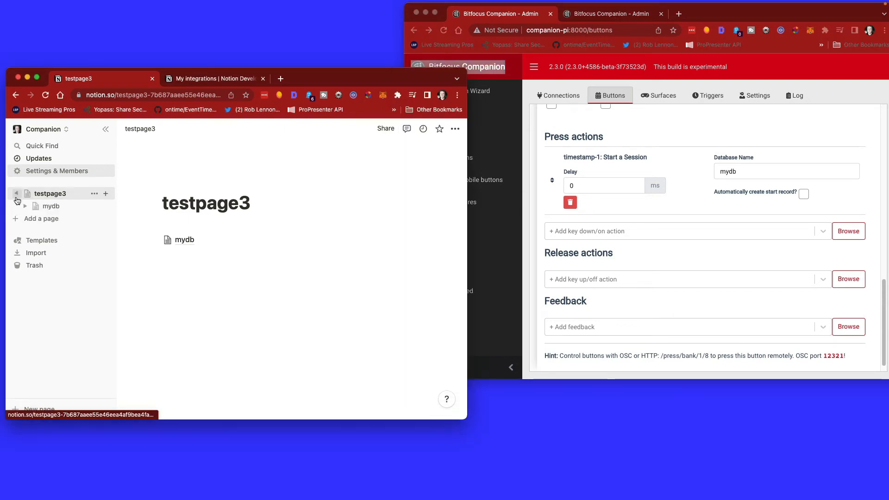
{"action": "left_click", "coordinate": [52, 206]}
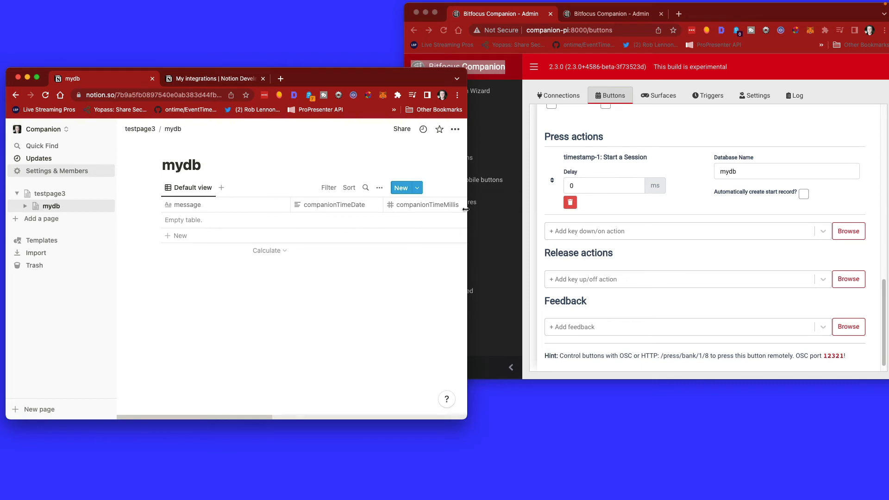
{"action": "left_click_drag", "start_coordinate": [468, 208], "coordinate": [734, 199]}
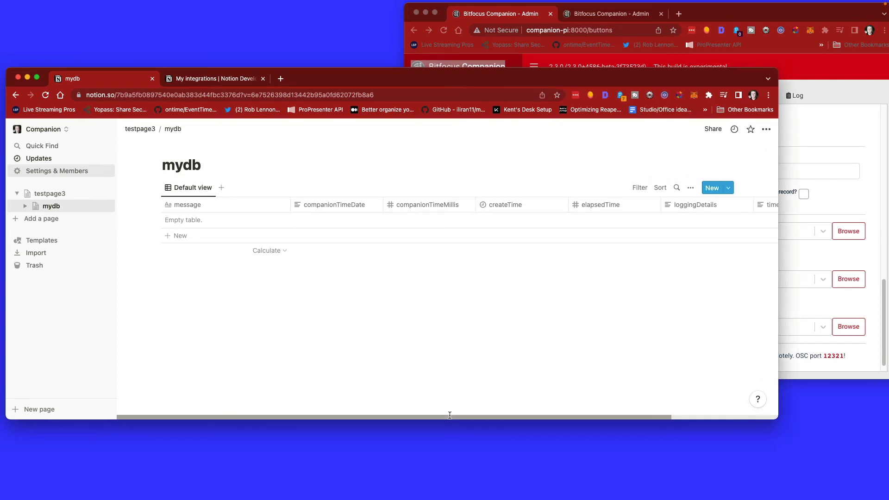
{"action": "left_click_drag", "start_coordinate": [451, 414], "coordinate": [564, 404]}
{"action": "scroll", "coordinate": [463, 399], "scroll_direction": "left", "scroll_amount": 5}
Step: Trigger the create-1 button in the Companion emulator and inspect the resulting marker record across mydb's columns
{"action": "left_click", "coordinate": [482, 64]}
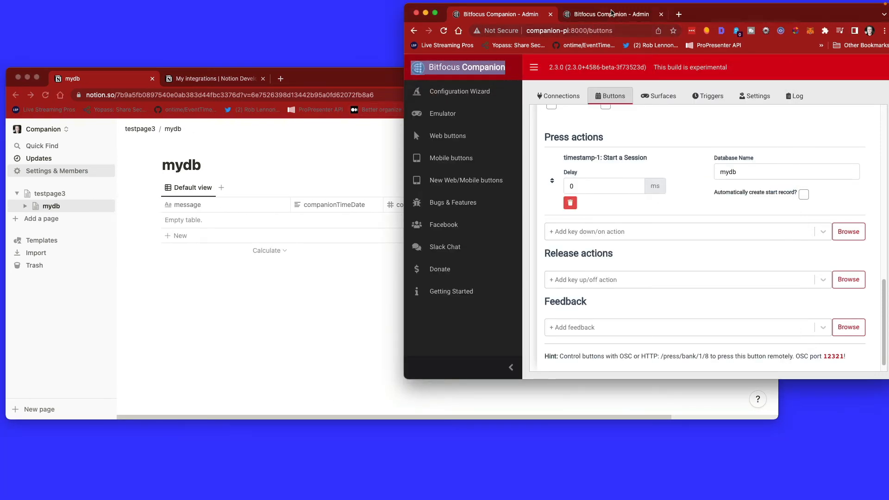
{"action": "left_click", "coordinate": [612, 14]}
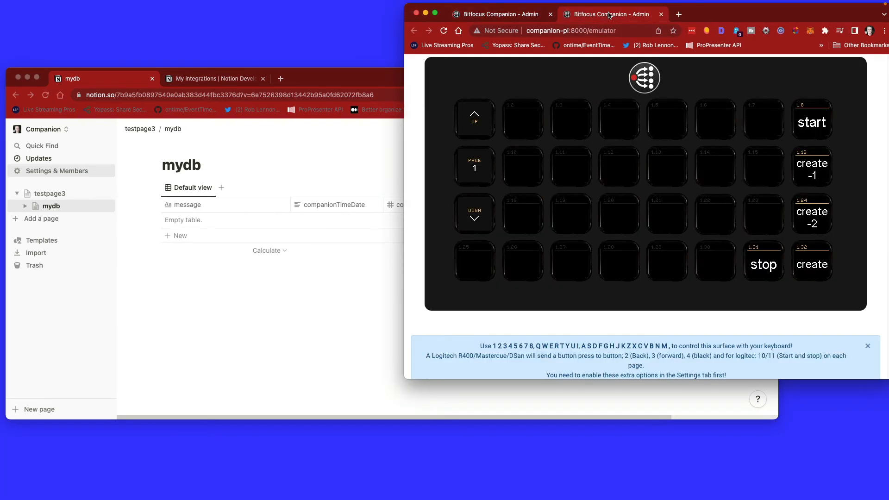
{"action": "left_click", "coordinate": [815, 173]}
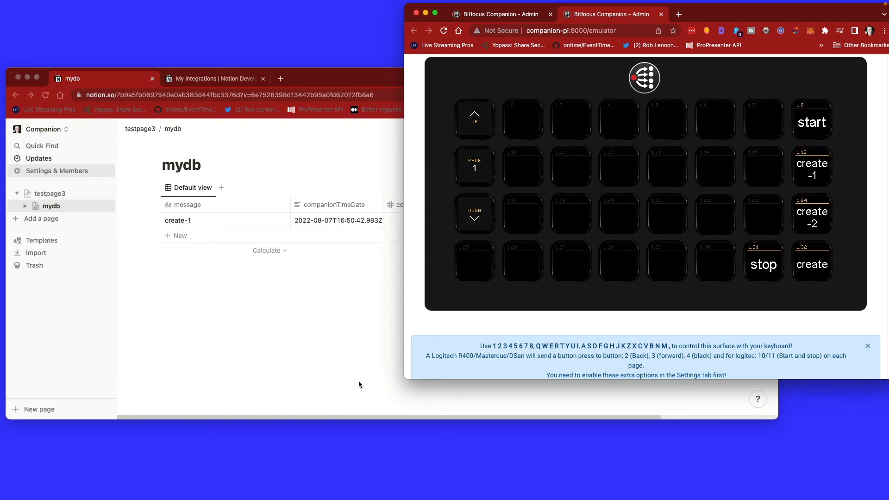
{"action": "left_click", "coordinate": [359, 381]}
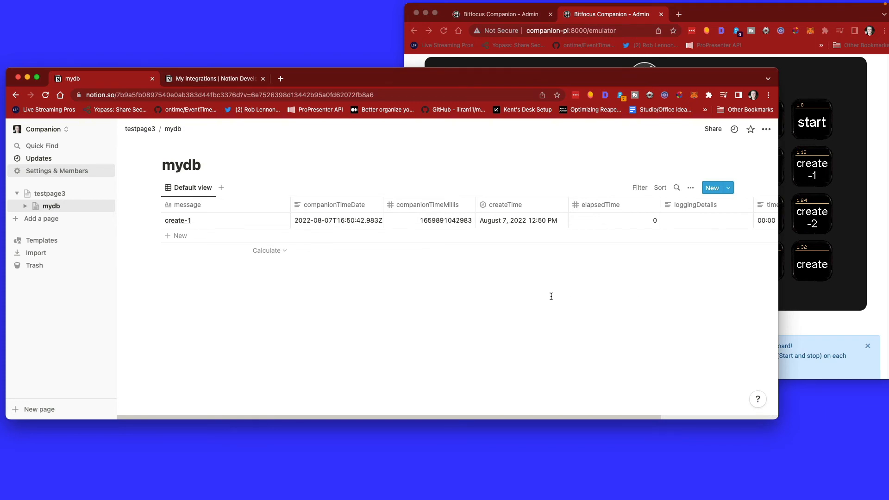
{"action": "left_click_drag", "start_coordinate": [574, 418], "coordinate": [690, 417]}
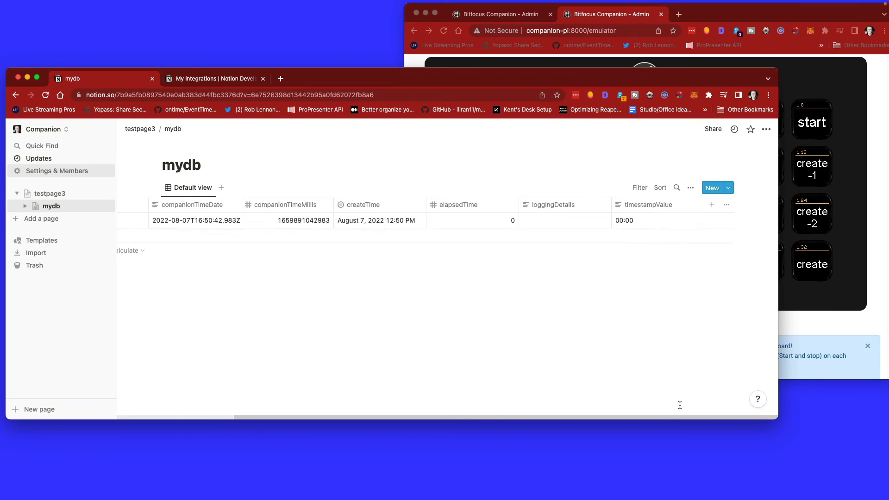
{"action": "scroll", "coordinate": [680, 405], "scroll_direction": "left", "scroll_amount": 5}
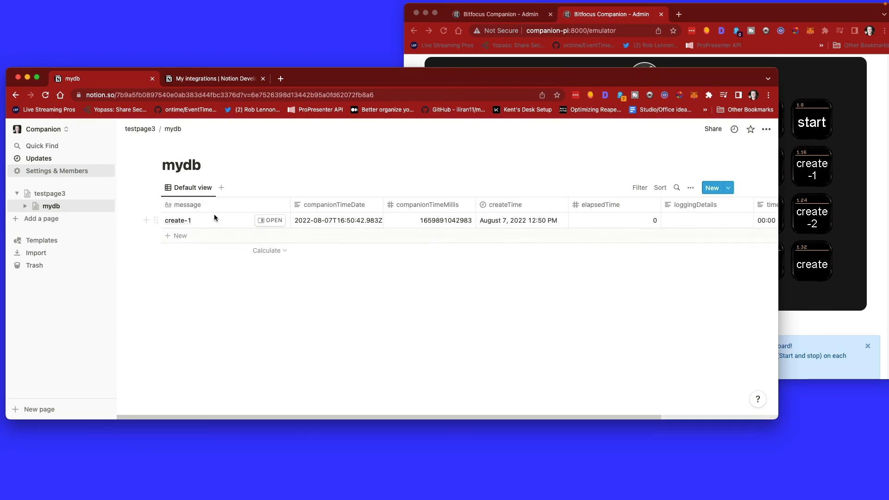
Step: Trigger the create-2 button in the emulator and check the new marker's elapsed time and timestamp value in mydb
{"action": "left_click", "coordinate": [846, 227]}
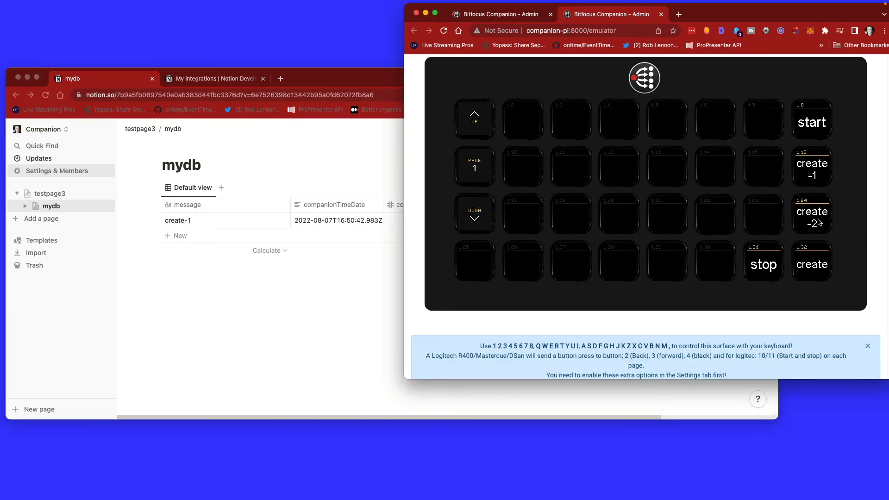
{"action": "left_click", "coordinate": [818, 223]}
{"action": "left_click", "coordinate": [277, 319]}
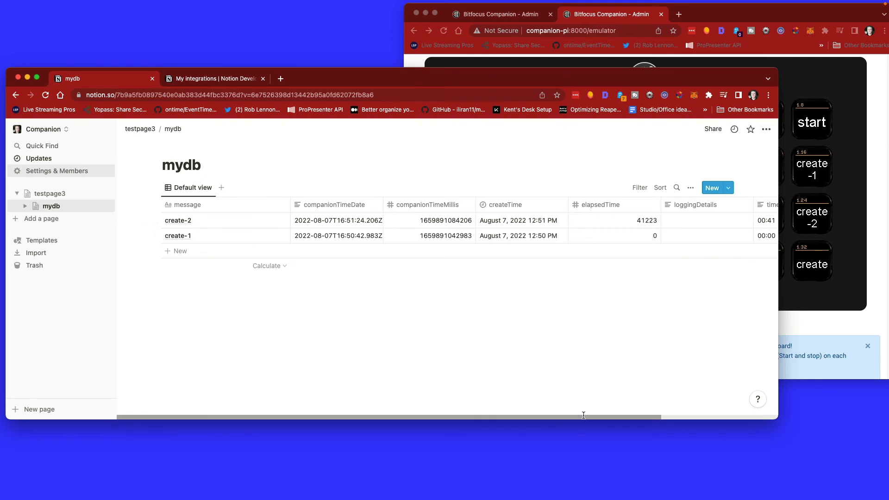
{"action": "left_click_drag", "start_coordinate": [582, 416], "coordinate": [669, 407]}
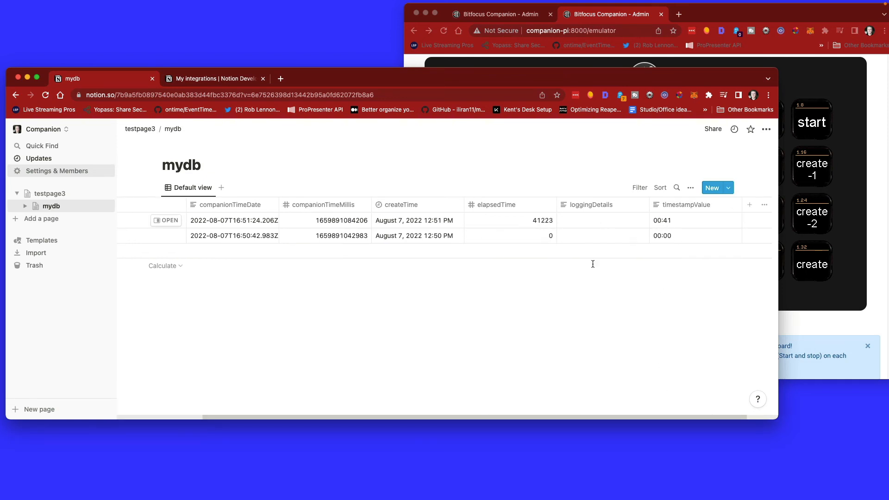
{"action": "left_click_drag", "start_coordinate": [462, 416], "coordinate": [327, 384]}
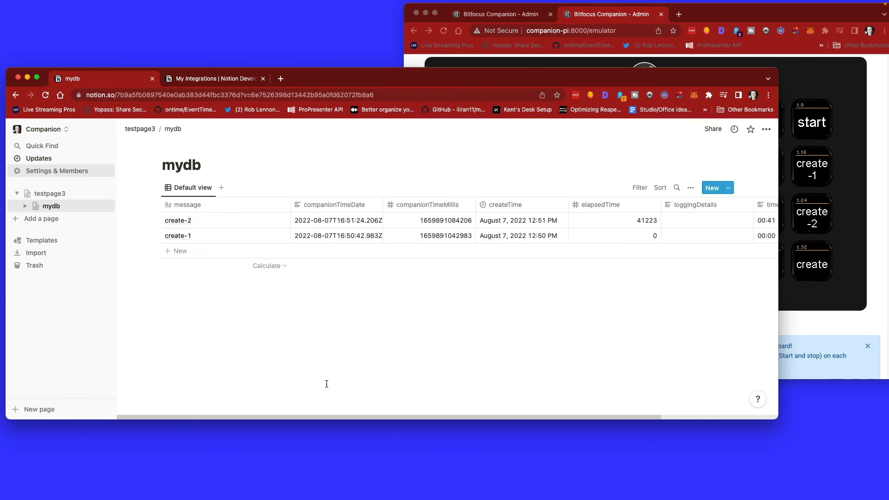
Step: Trigger the create button in the emulator to add a marker without a message, and return to mydb
{"action": "left_click", "coordinate": [859, 261]}
{"action": "left_click", "coordinate": [810, 266]}
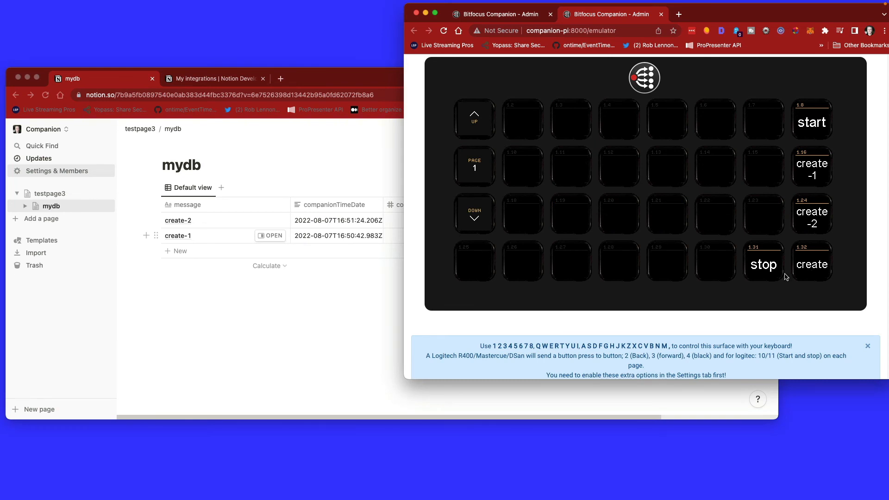
{"action": "left_click", "coordinate": [228, 368]}
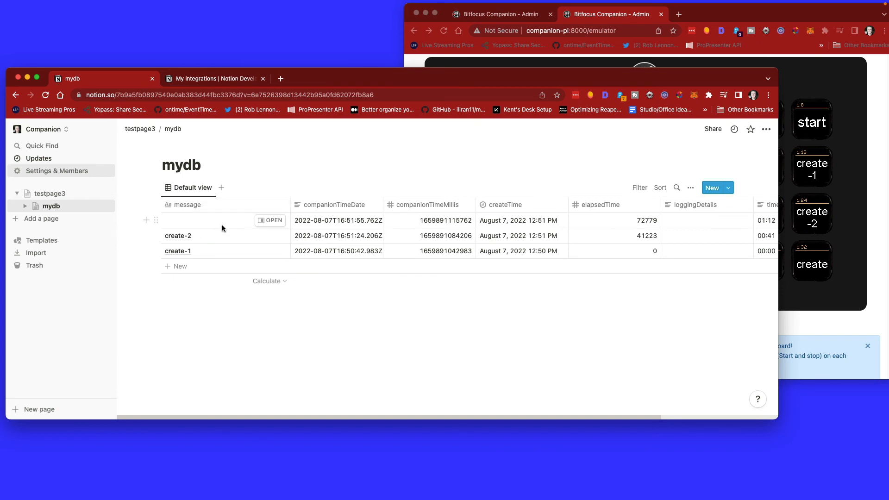
Step: Enter "this is my message" as the blank marker's message in mydb and review the row's timestamp value
{"action": "left_click", "coordinate": [200, 222]}
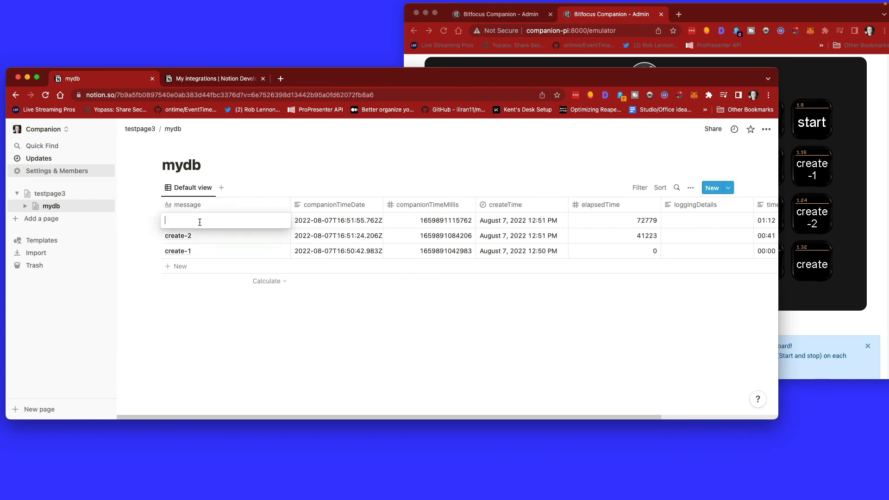
{"action": "type", "text": "this is my message"}
{"action": "key", "text": "Return"}
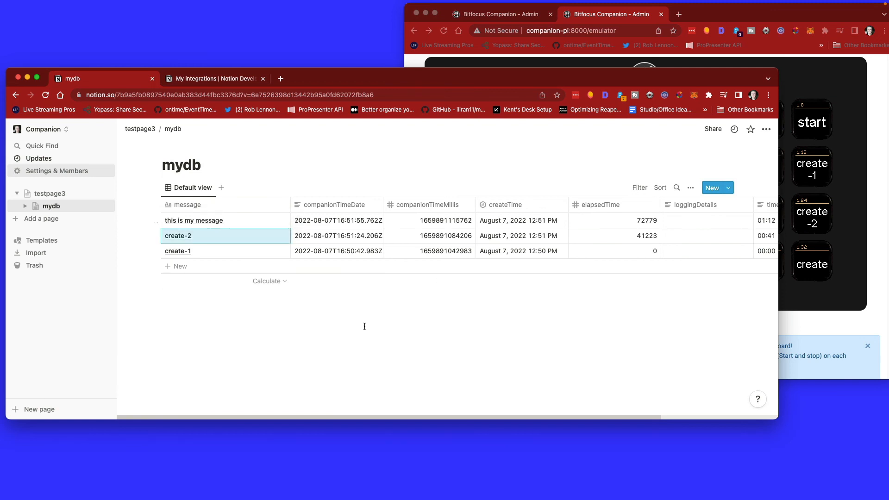
{"action": "scroll", "coordinate": [576, 337], "scroll_direction": "right", "scroll_amount": 5}
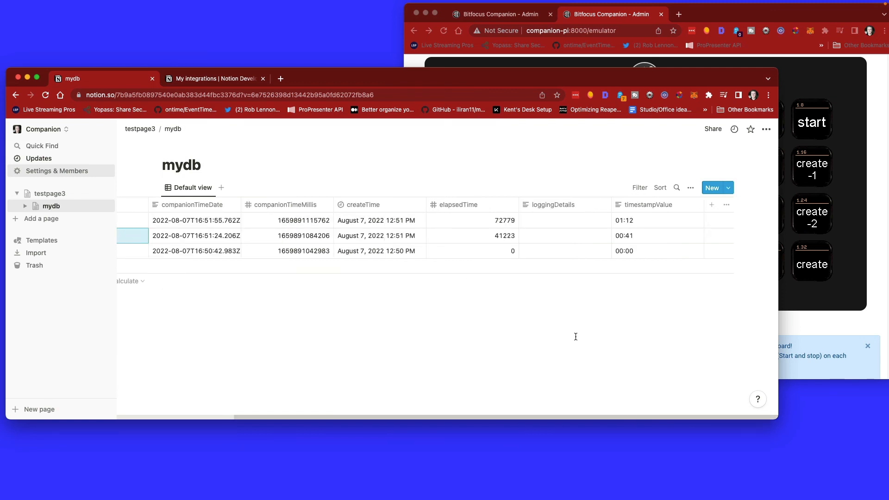
{"action": "scroll", "coordinate": [576, 415], "scroll_direction": "left", "scroll_amount": 5}
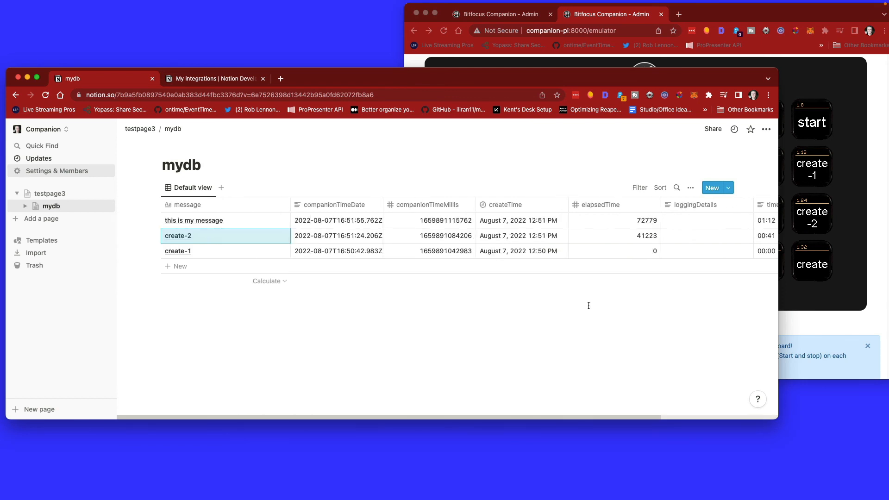
Step: Trigger the stop button in the emulator to end the session and check the records in mydb
{"action": "left_click", "coordinate": [823, 300]}
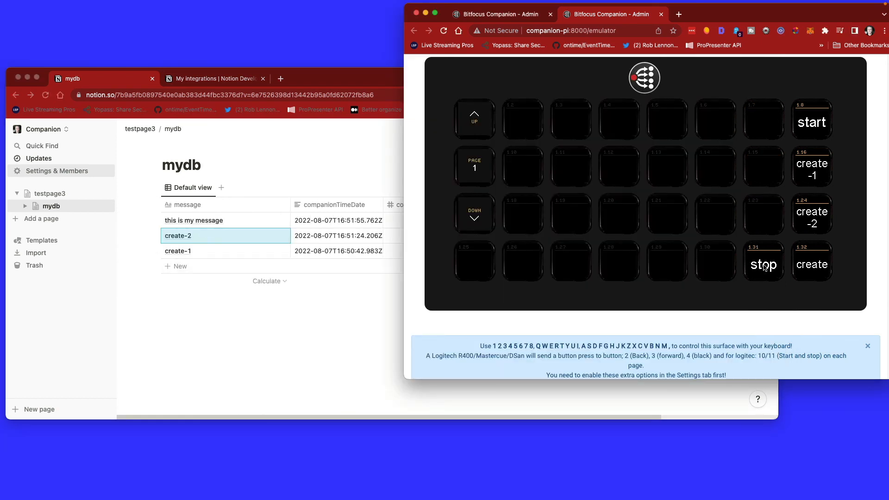
{"action": "left_click", "coordinate": [764, 267]}
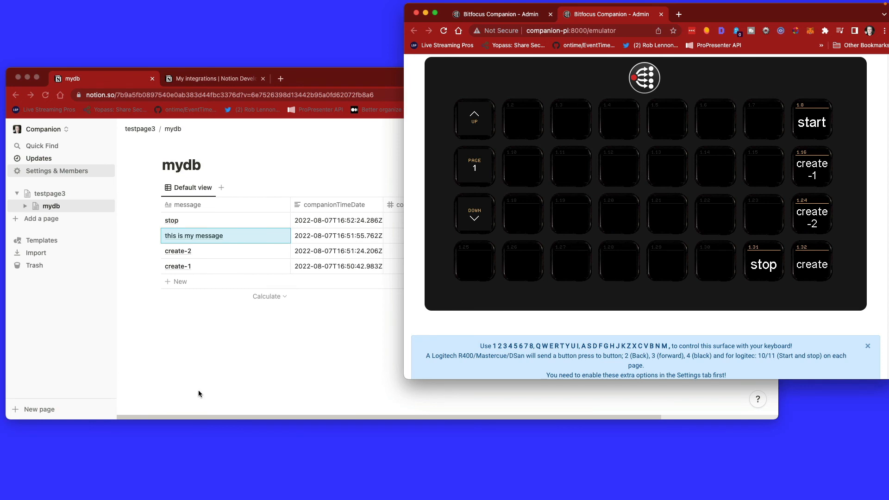
{"action": "left_click", "coordinate": [198, 390]}
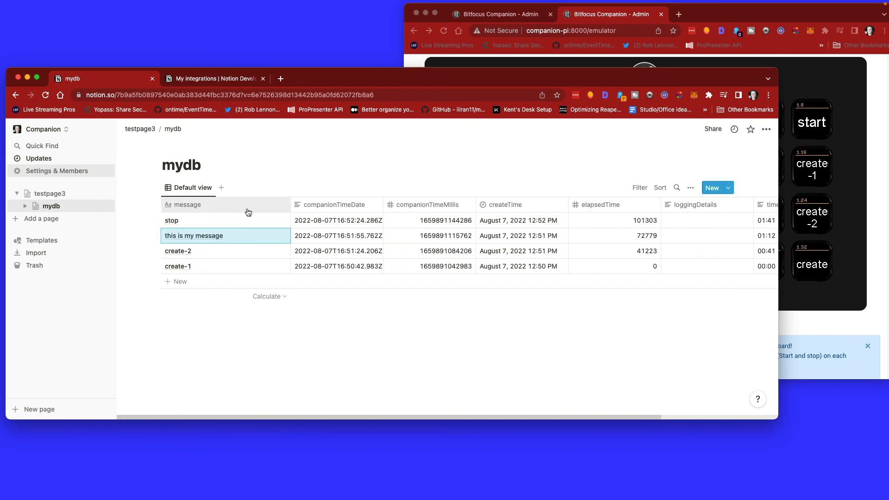
{"action": "left_click", "coordinate": [817, 180]}
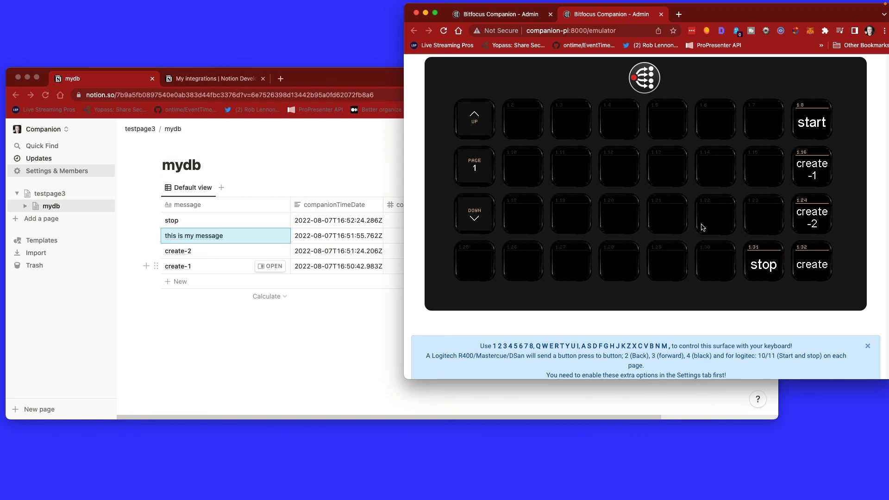
{"action": "left_click", "coordinate": [274, 391]}
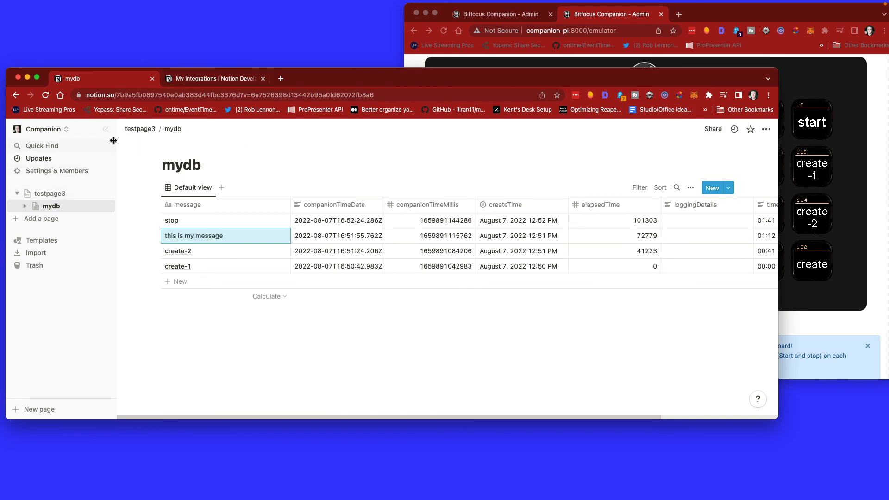
Step: Return to the parent page testpage3 and review its sharing settings for the Timestamper integration
{"action": "left_click", "coordinate": [140, 130]}
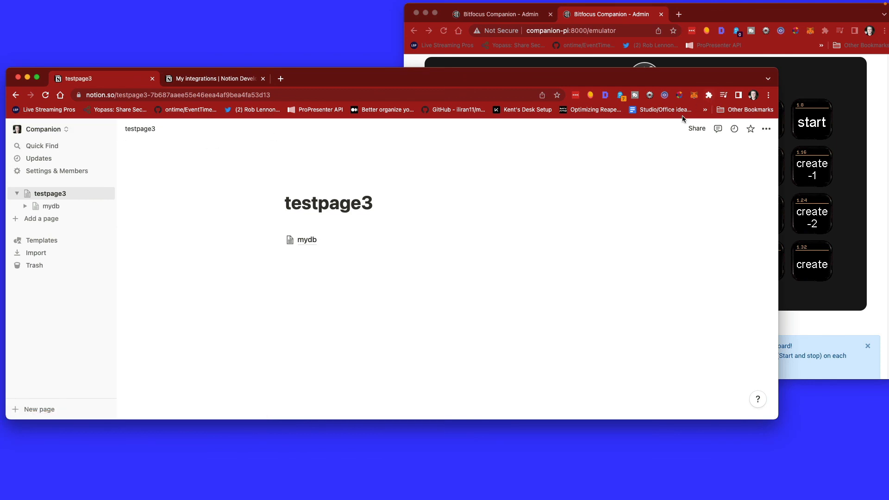
{"action": "left_click", "coordinate": [697, 128]}
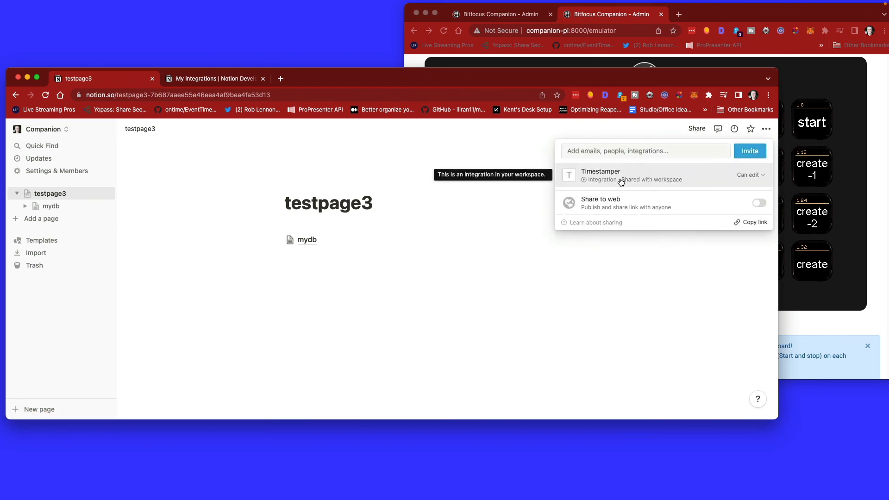
{"action": "left_click", "coordinate": [578, 308]}
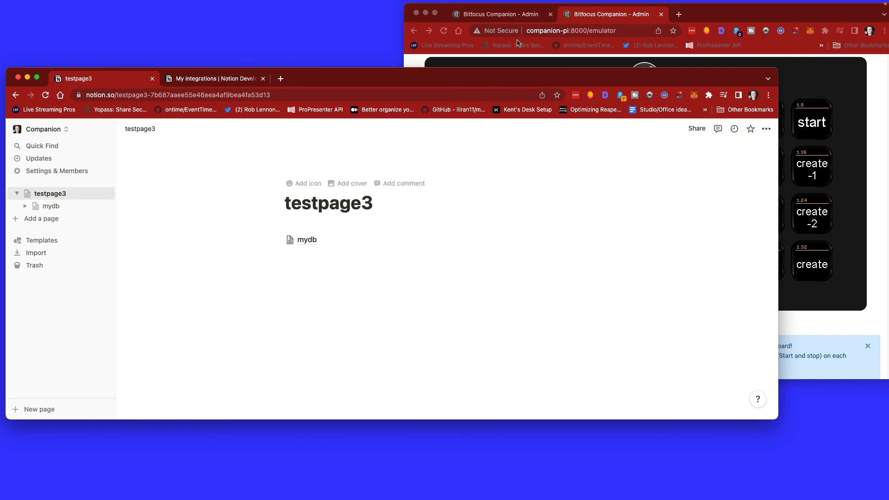
Step: Widen the Companion window and review the press actions of the start, create-1 and create buttons
{"action": "left_click", "coordinate": [500, 15]}
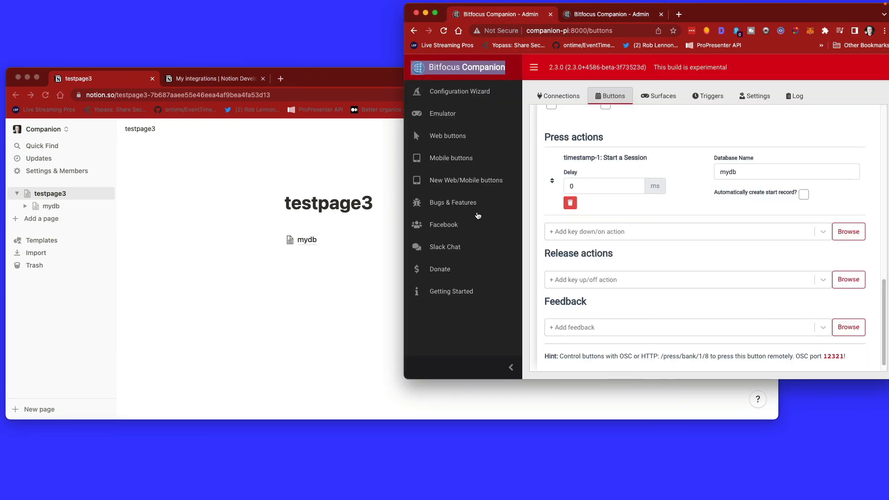
{"action": "left_click_drag", "start_coordinate": [404, 214], "coordinate": [238, 209]}
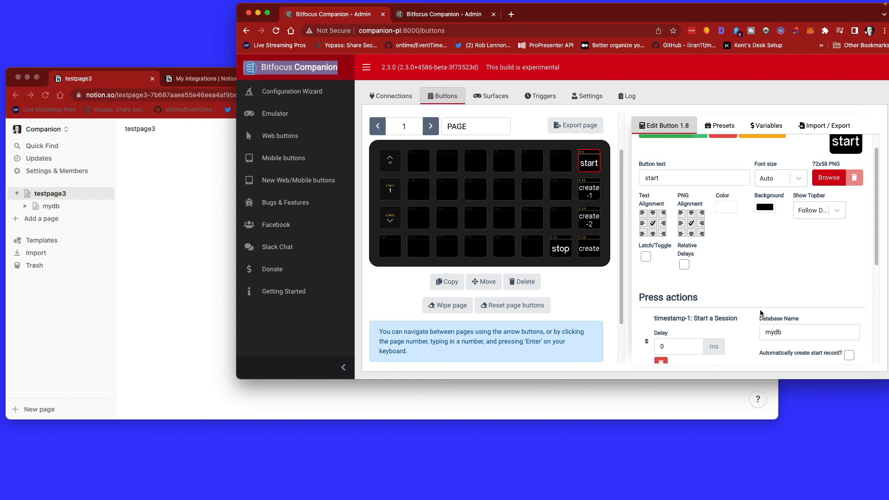
{"action": "left_click", "coordinate": [586, 193]}
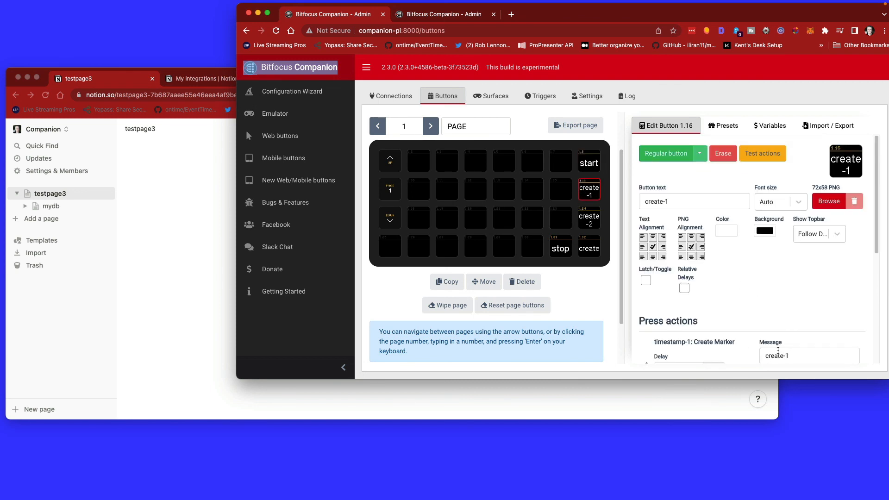
{"action": "left_click", "coordinate": [586, 248]}
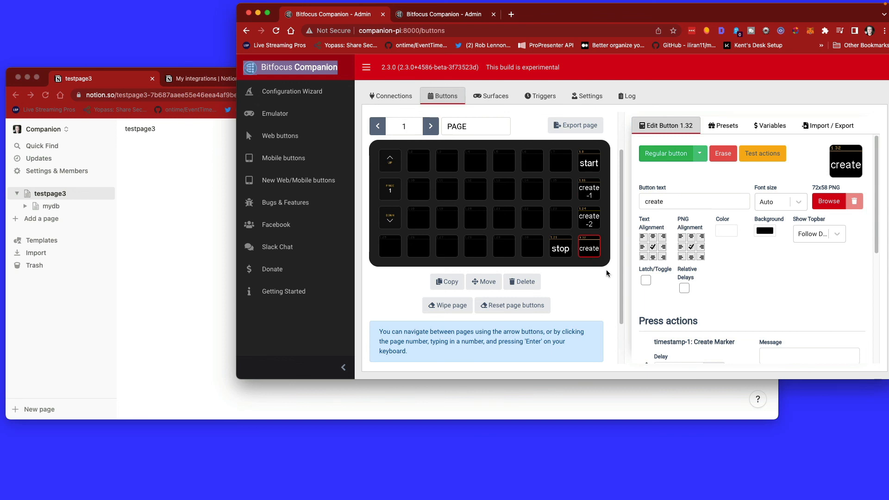
{"action": "scroll", "coordinate": [784, 319], "scroll_direction": "down", "scroll_amount": 1}
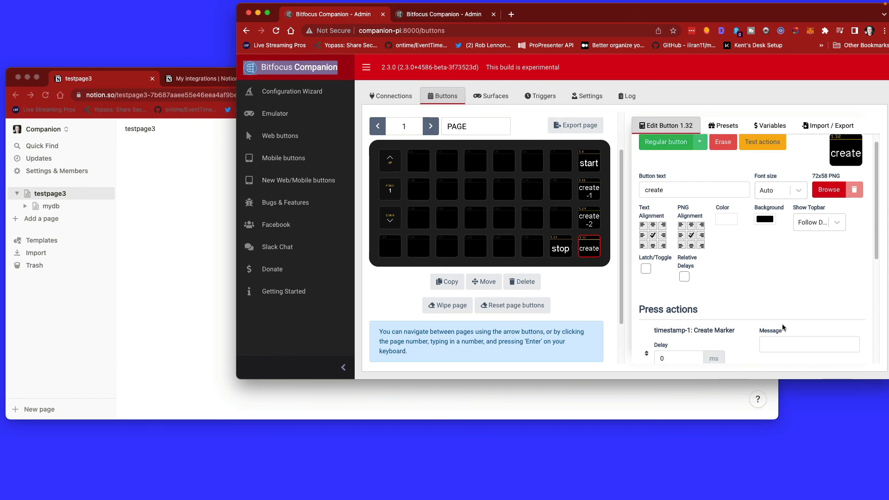
Step: Switch back to Notion and open the mydb database under testpage3
{"action": "left_click", "coordinate": [50, 206]}
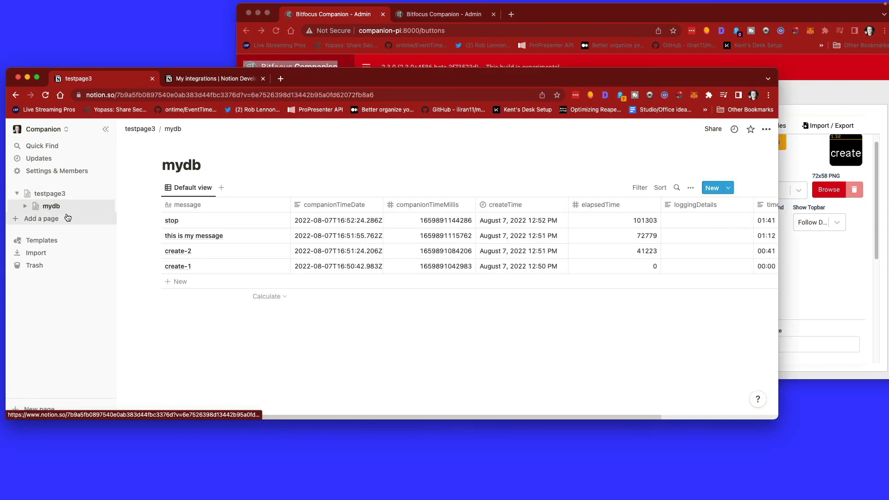